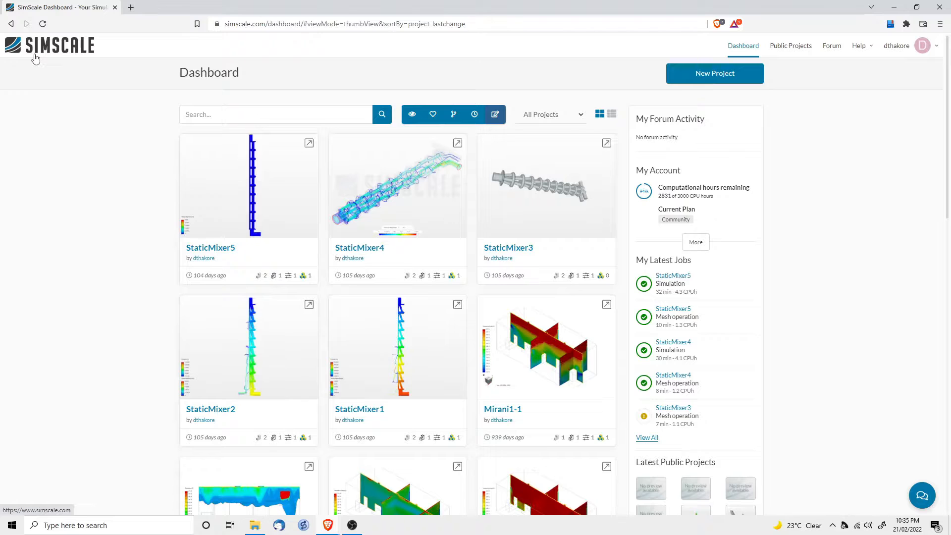
Step: Start a new project titled Case01-Cube with the description "StressOff video series" and the Learning & Teaching category
{"action": "left_click", "coordinate": [704, 73]}
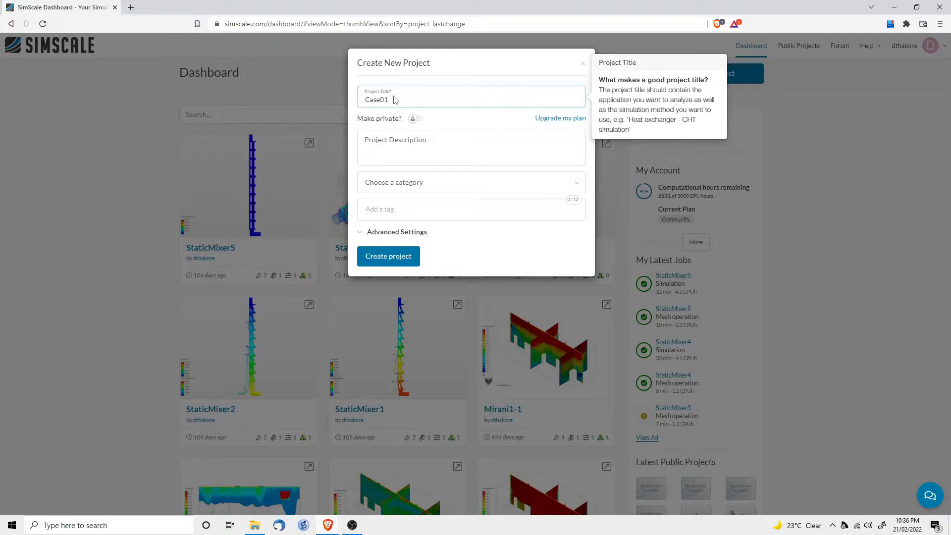
{"action": "left_click", "coordinate": [391, 150]}
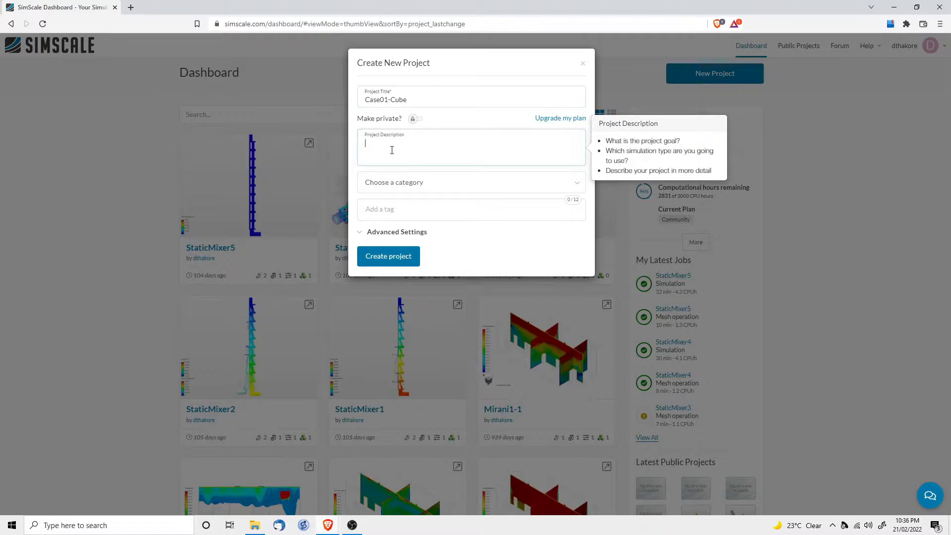
{"action": "type", "text": "StressOff video series"}
{"action": "left_click", "coordinate": [421, 188]}
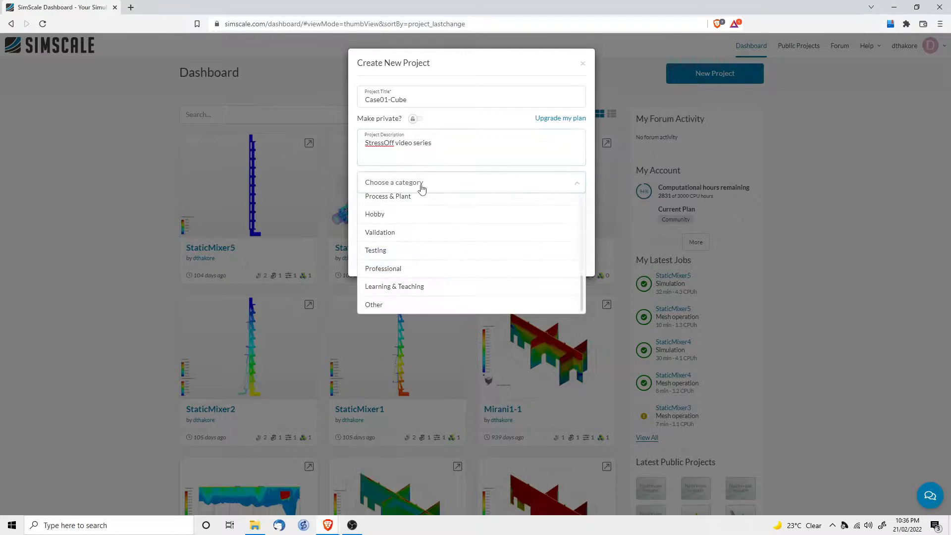
{"action": "left_click", "coordinate": [401, 288]}
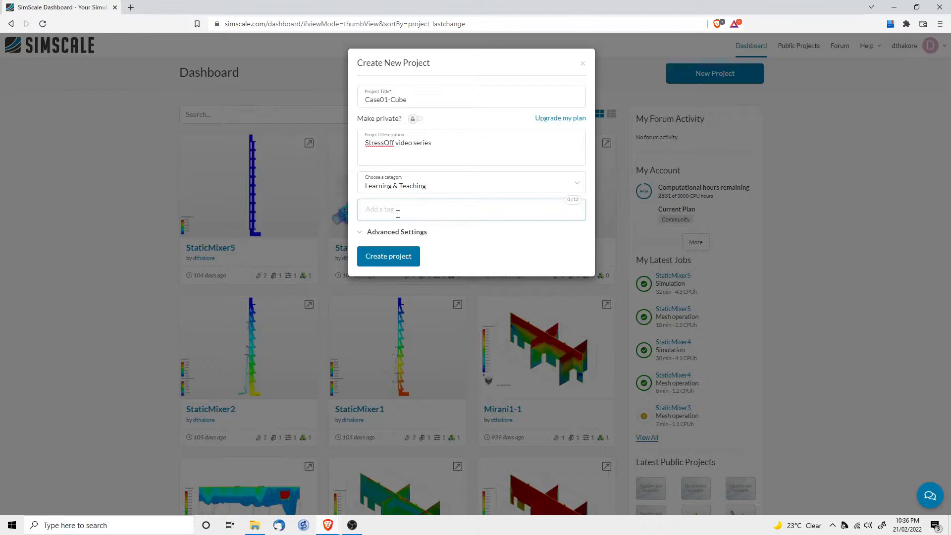
Step: Add the tags "StressOff" and "video series" and create the project
{"action": "type", "text": "StressOff"}
{"action": "key", "text": "Return"}
{"action": "type", "text": "video series"}
{"action": "key", "text": "Return"}
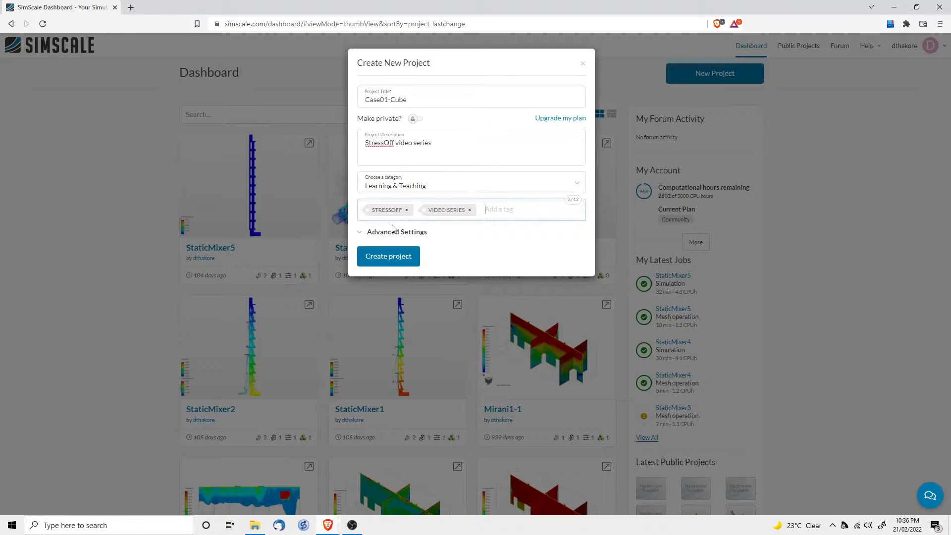
{"action": "left_click", "coordinate": [386, 257]}
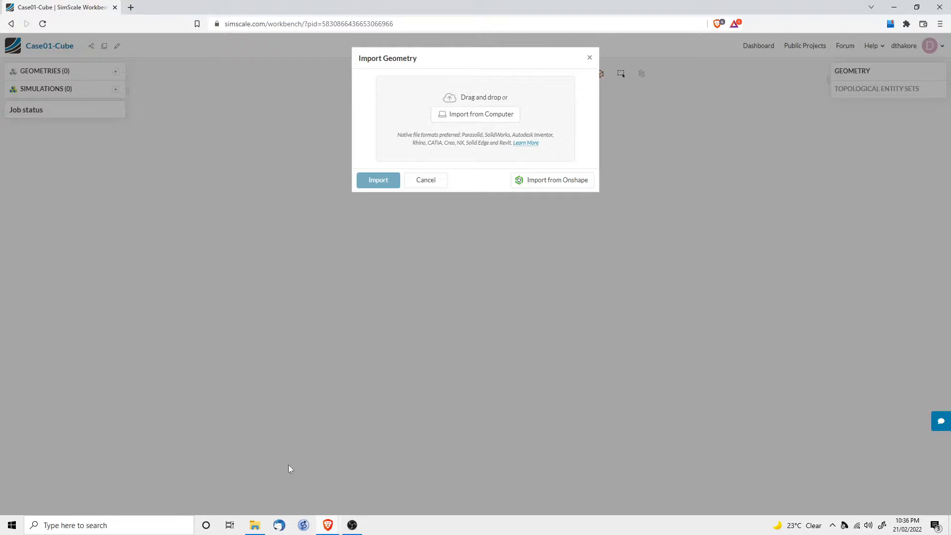
Step: Import Case01-Cube.step from the Case01 folder in File Explorer as the project's geometry
{"action": "left_click", "coordinate": [255, 529]}
{"action": "left_click", "coordinate": [917, 7]}
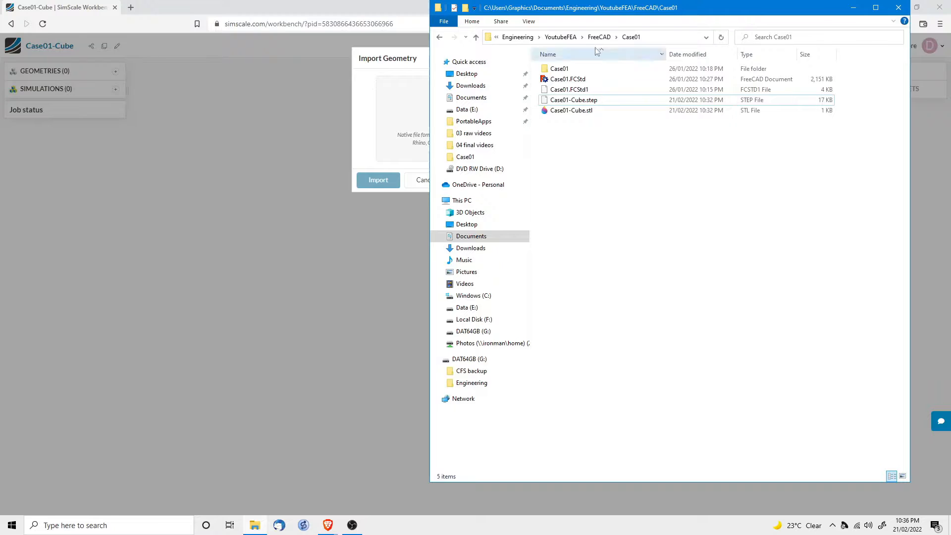
{"action": "left_click_drag", "start_coordinate": [610, 12], "coordinate": [765, 108]}
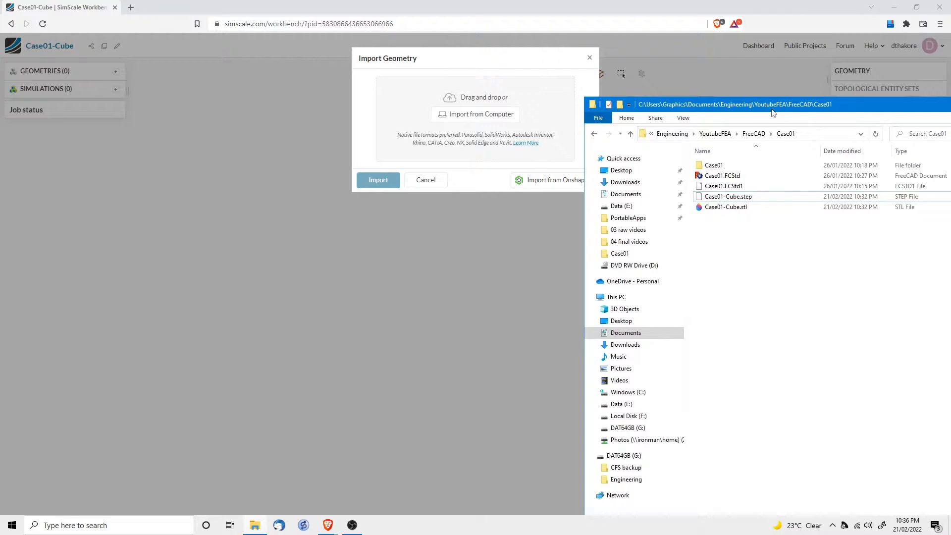
{"action": "left_click", "coordinate": [729, 198]}
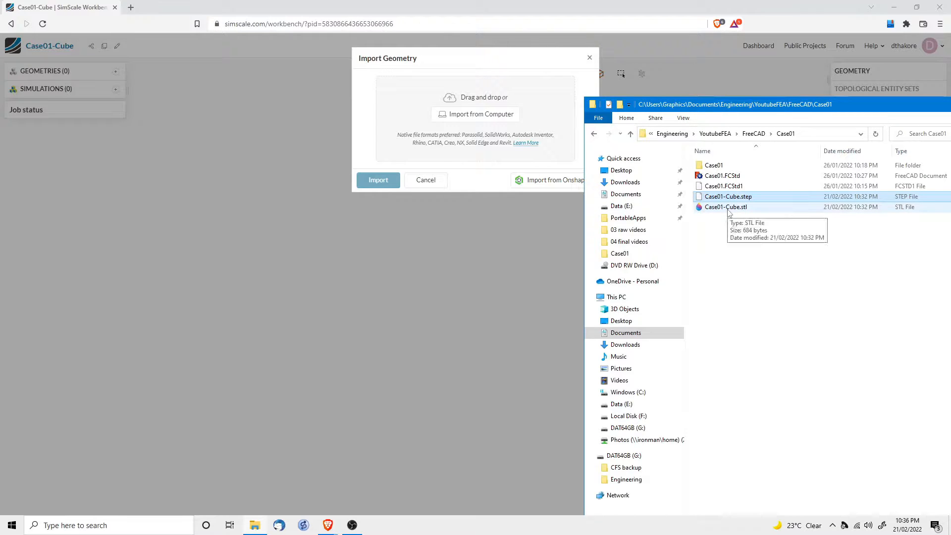
{"action": "left_click", "coordinate": [728, 210]}
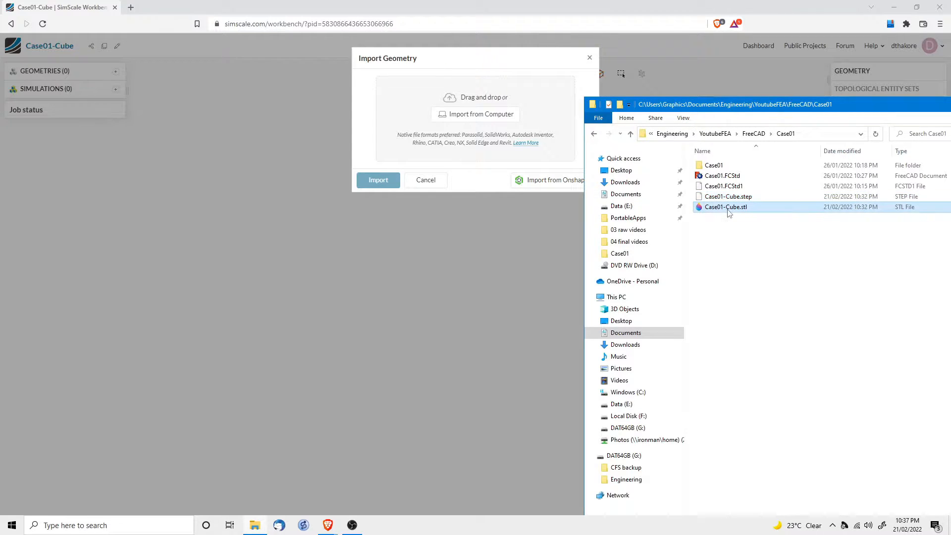
{"action": "left_click", "coordinate": [735, 245]}
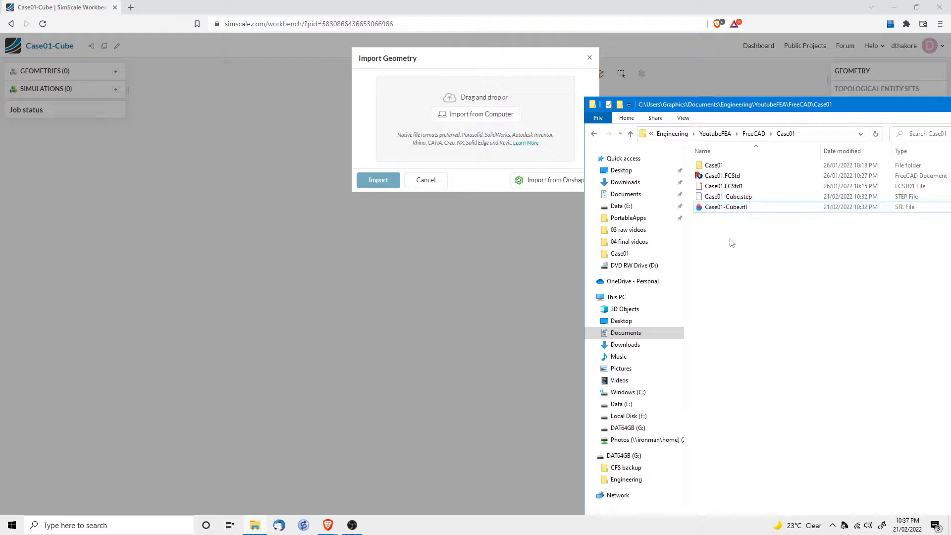
{"action": "left_click_drag", "start_coordinate": [729, 199], "coordinate": [468, 131]}
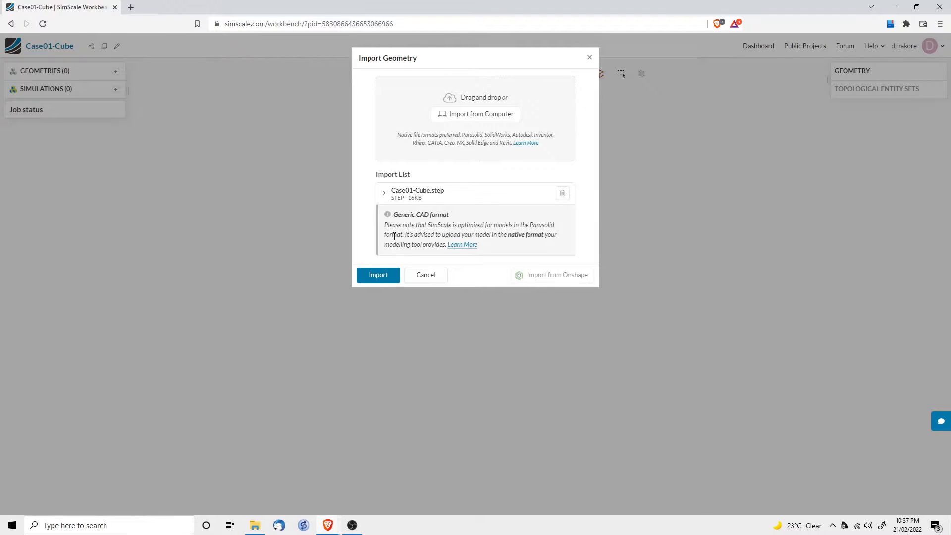
{"action": "left_click", "coordinate": [377, 279]}
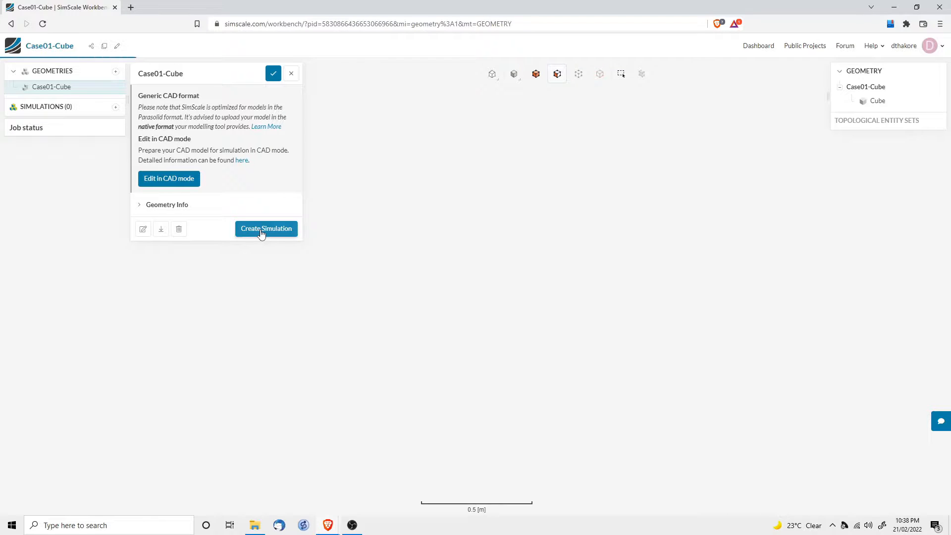
Step: Create a Static structural simulation for the Case01-Cube geometry, keeping nonlinear analysis off
{"action": "left_click", "coordinate": [139, 205]}
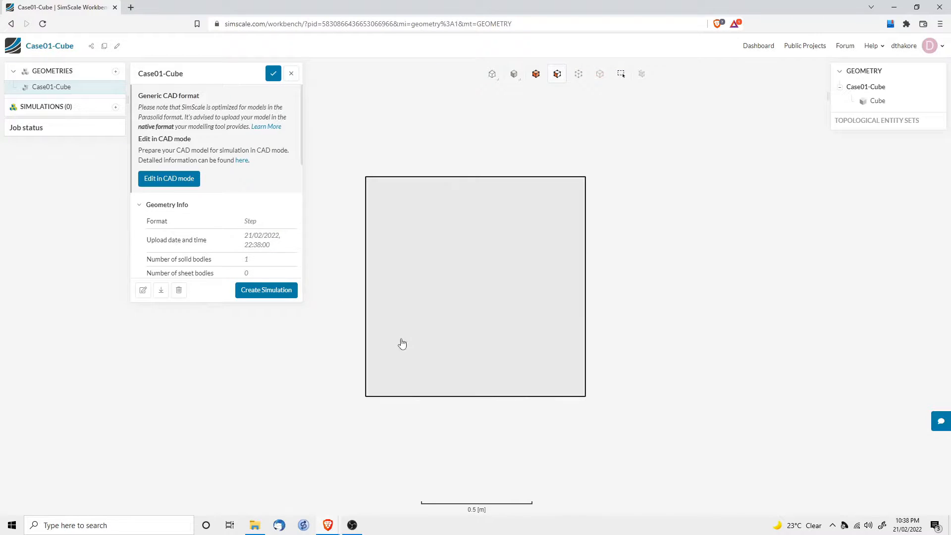
{"action": "left_click_drag", "start_coordinate": [402, 344], "coordinate": [485, 330]}
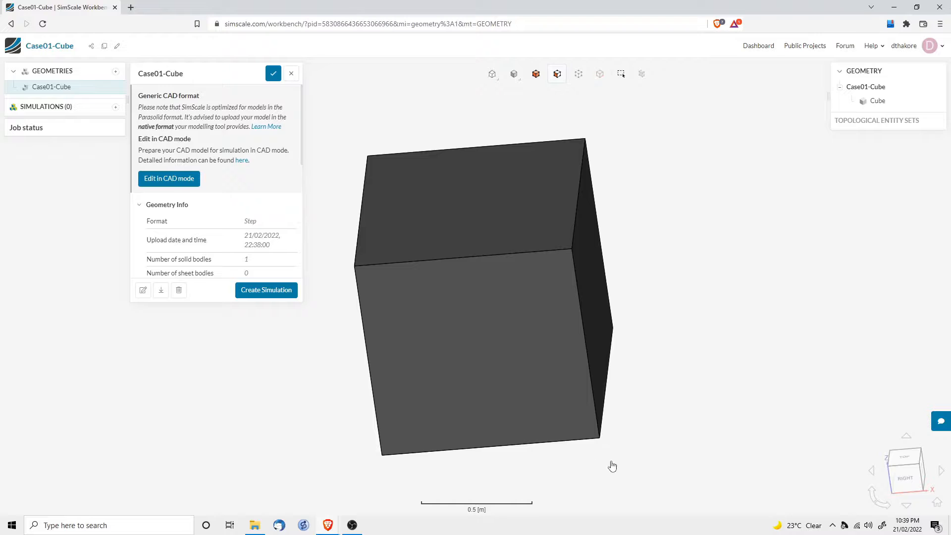
{"action": "left_click_drag", "start_coordinate": [486, 475], "coordinate": [556, 461]}
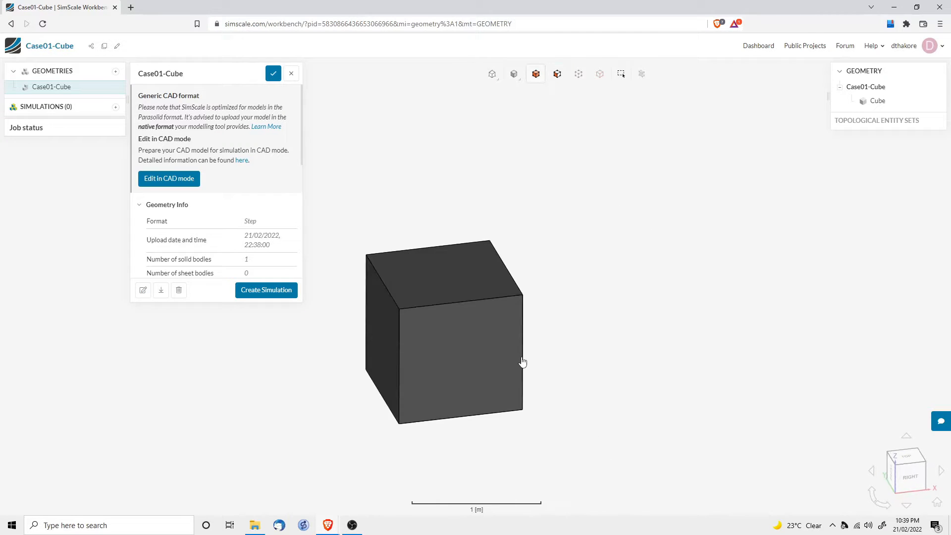
{"action": "mouse_move", "coordinate": [523, 362]}
{"action": "left_mouse_down"}
{"action": "mouse_move", "coordinate": [463, 363]}
{"action": "mouse_move", "coordinate": [575, 336]}
{"action": "mouse_move", "coordinate": [488, 350]}
{"action": "mouse_move", "coordinate": [645, 304]}
{"action": "mouse_move", "coordinate": [480, 376]}
{"action": "mouse_move", "coordinate": [486, 367]}
{"action": "mouse_move", "coordinate": [451, 379]}
{"action": "mouse_move", "coordinate": [329, 382]}
{"action": "mouse_move", "coordinate": [461, 387]}
{"action": "mouse_move", "coordinate": [385, 415]}
{"action": "mouse_move", "coordinate": [535, 431]}
{"action": "mouse_move", "coordinate": [484, 474]}
{"action": "left_mouse_up"}
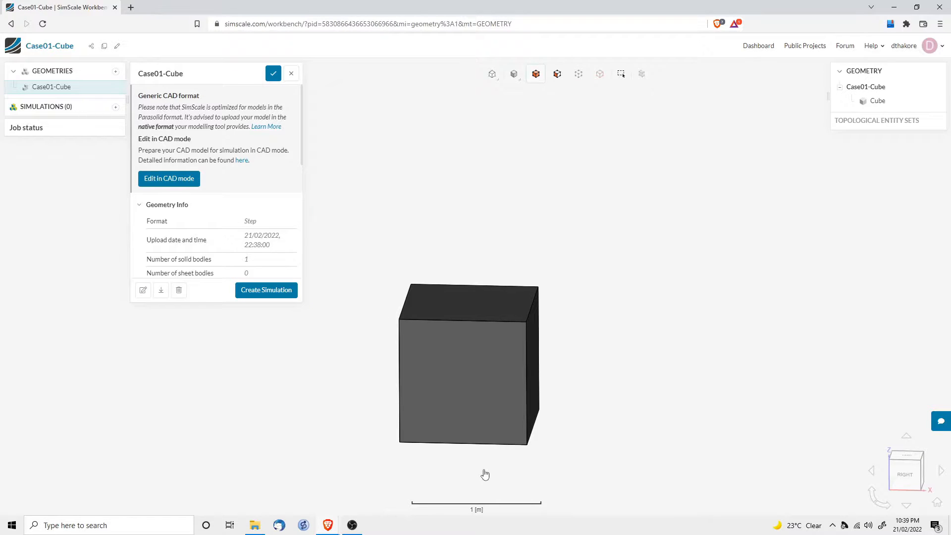
{"action": "left_click", "coordinate": [258, 292]}
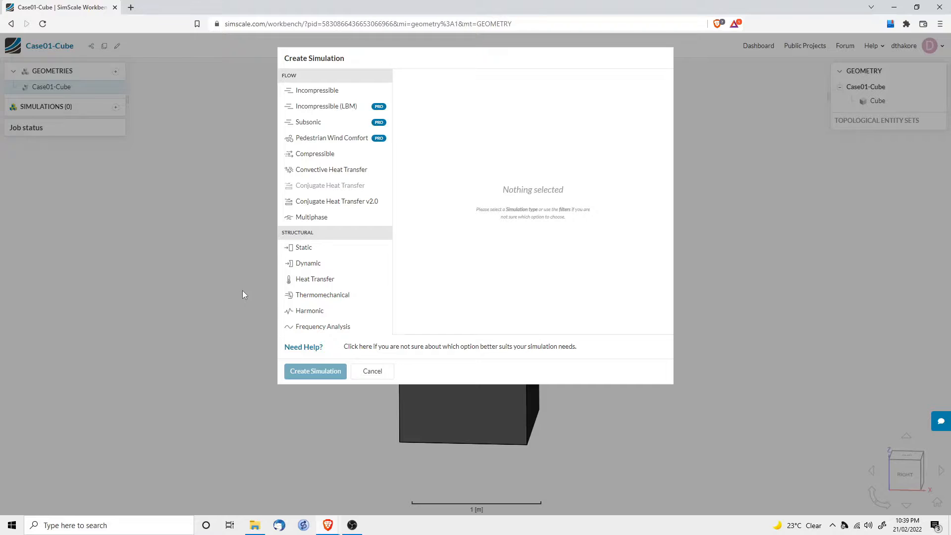
{"action": "left_click", "coordinate": [304, 249]}
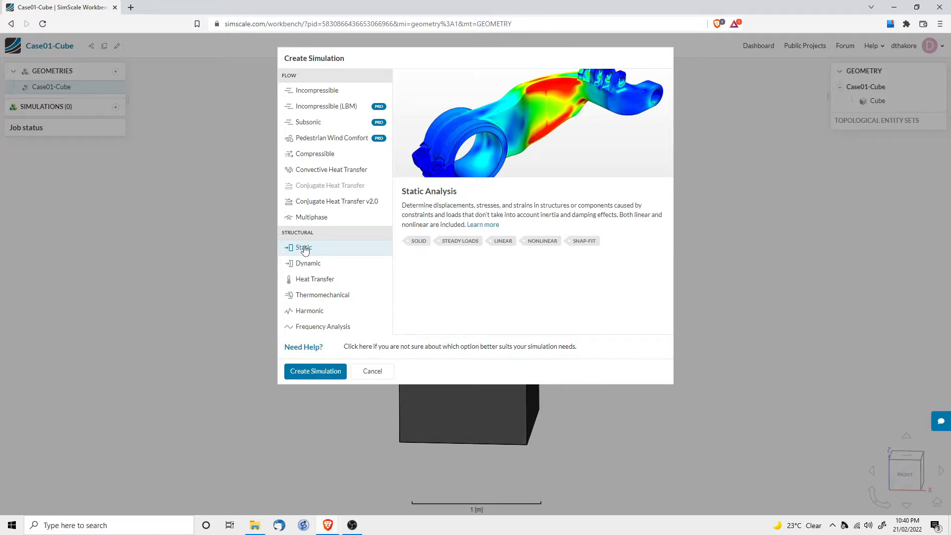
{"action": "left_click", "coordinate": [313, 372]}
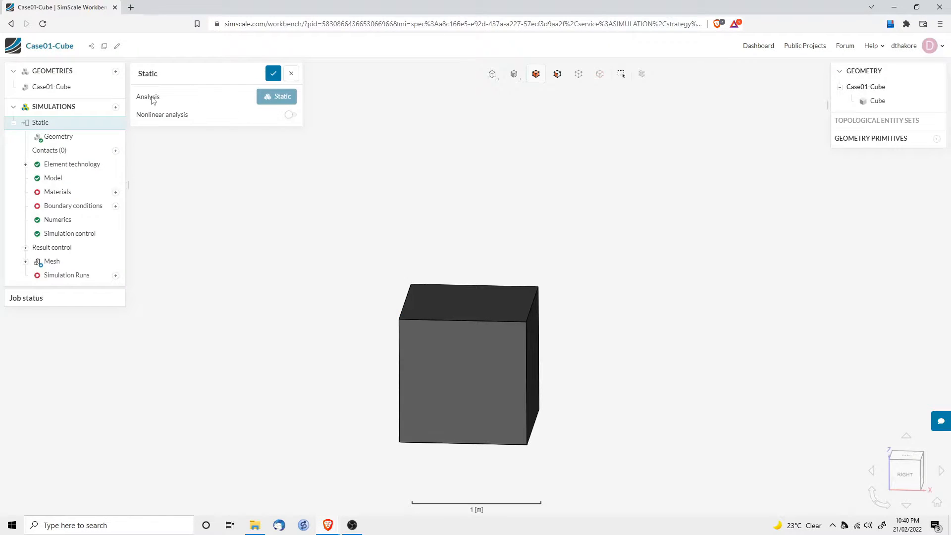
{"action": "left_click", "coordinate": [273, 73]}
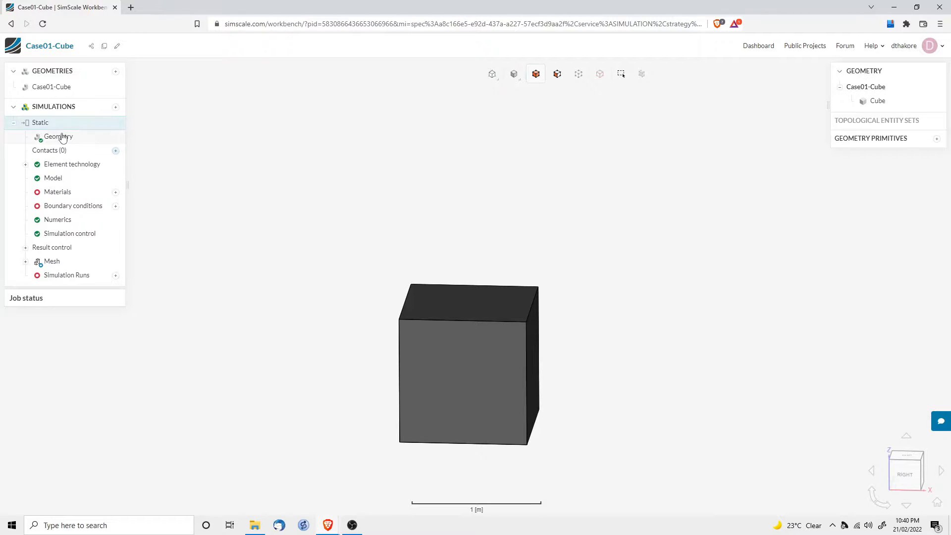
{"action": "left_click", "coordinate": [25, 164]}
{"action": "left_click", "coordinate": [25, 165]}
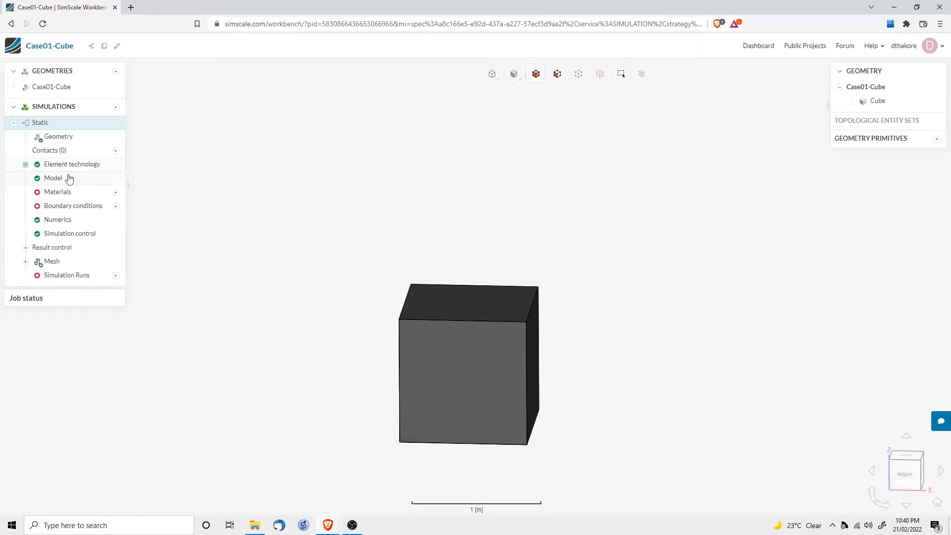
Step: Add Steel from the material library to the static simulation and apply it to the cube
{"action": "left_click", "coordinate": [115, 193]}
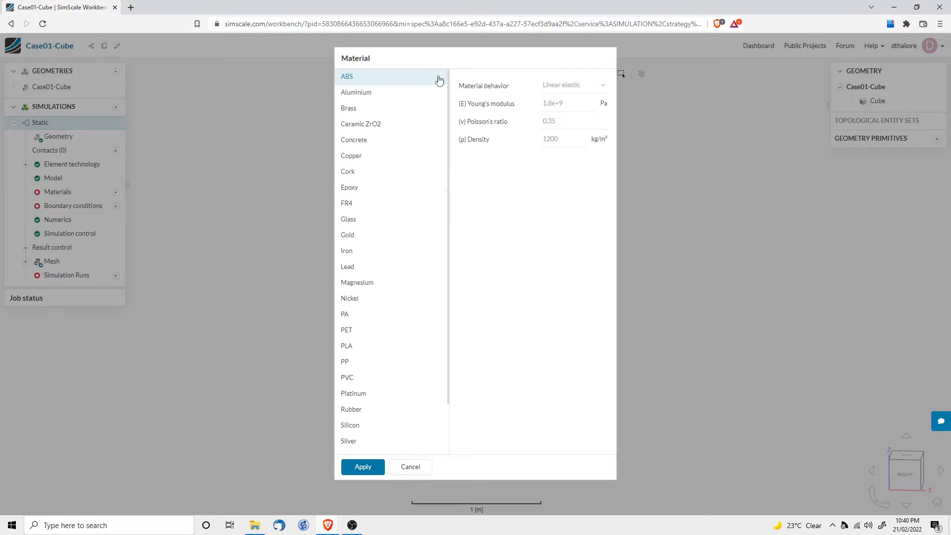
{"action": "scroll", "coordinate": [414, 299], "scroll_direction": "down", "scroll_amount": 2}
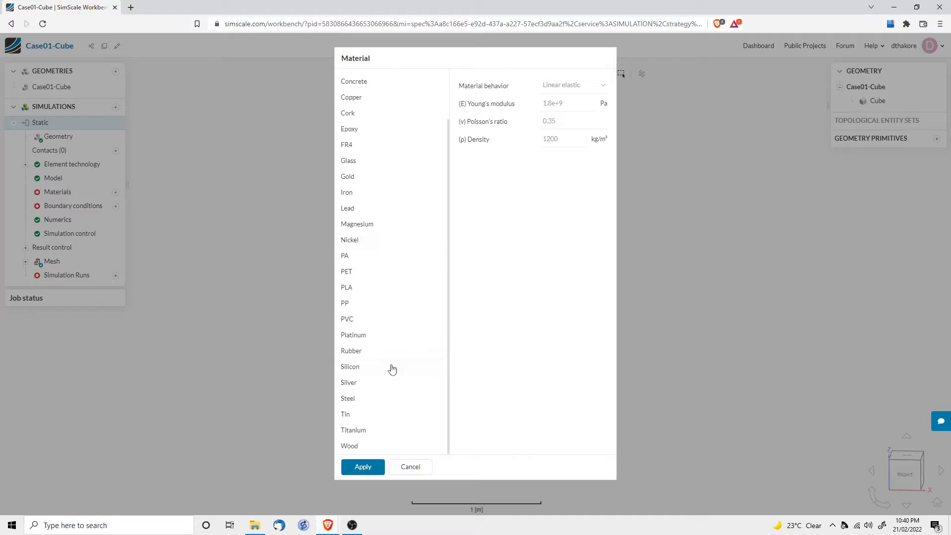
{"action": "left_click", "coordinate": [352, 401]}
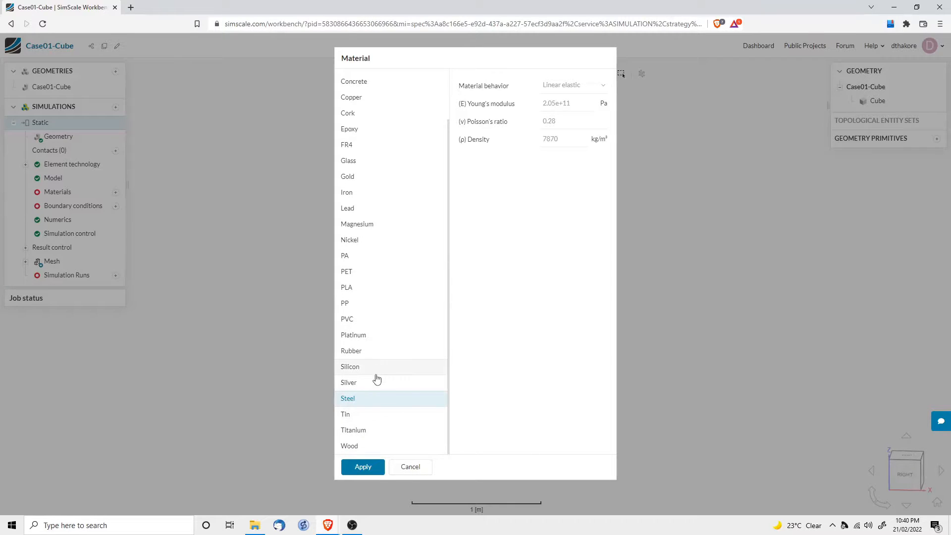
{"action": "left_click", "coordinate": [361, 467]}
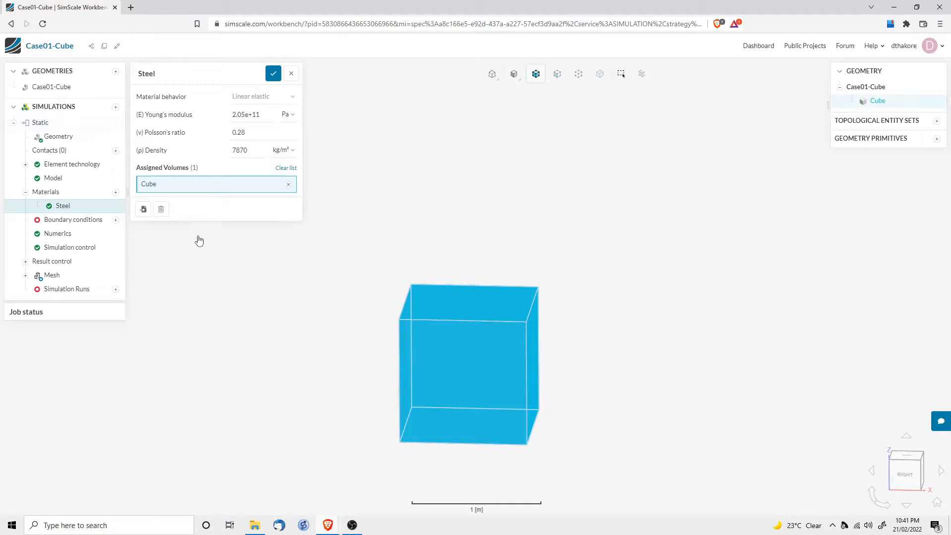
Step: Set the steel's Young's modulus to 2.1e+11 Pa and its Poisson's ratio to 0.3, then save the material
{"action": "double_click", "coordinate": [237, 114]}
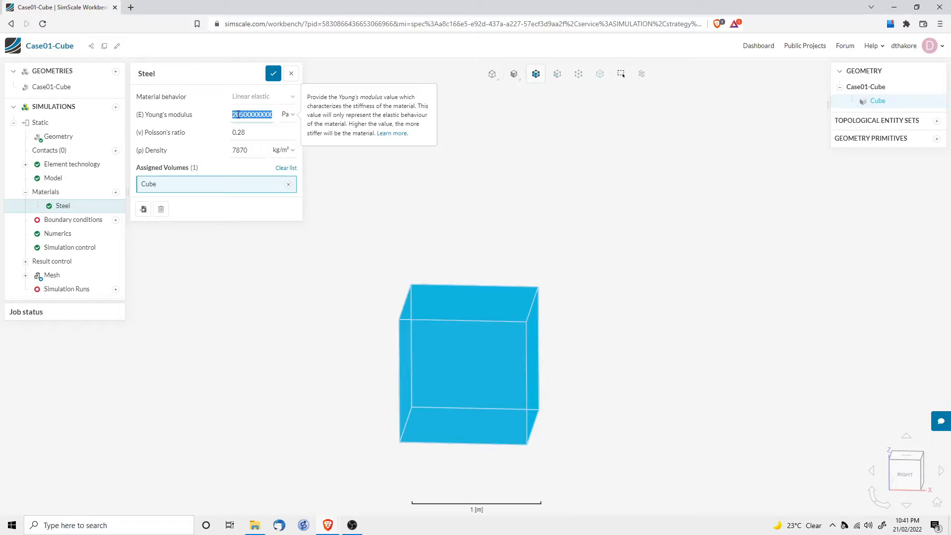
{"action": "left_click", "coordinate": [236, 114]}
{"action": "key", "text": "Tab"}
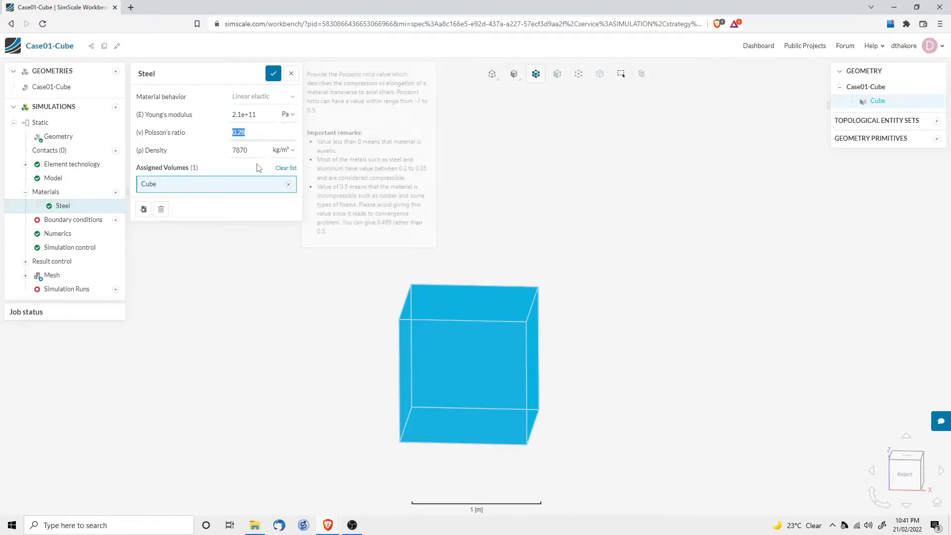
{"action": "type", "text": "0.3"}
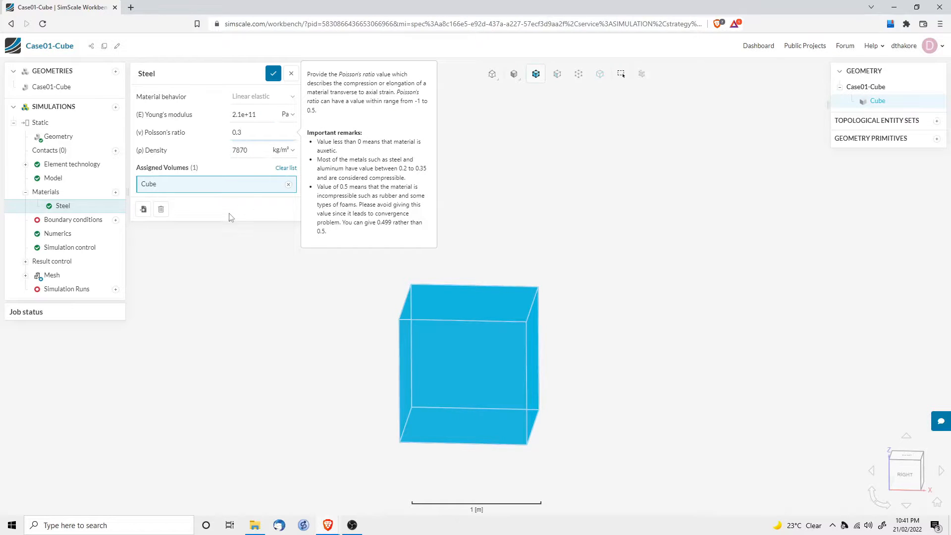
{"action": "key", "text": "Tab"}
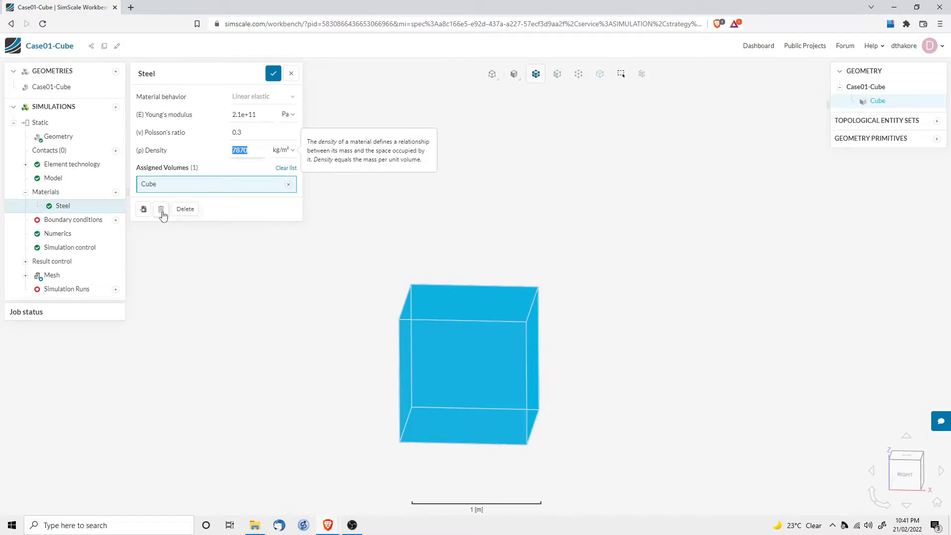
{"action": "left_click", "coordinate": [273, 75]}
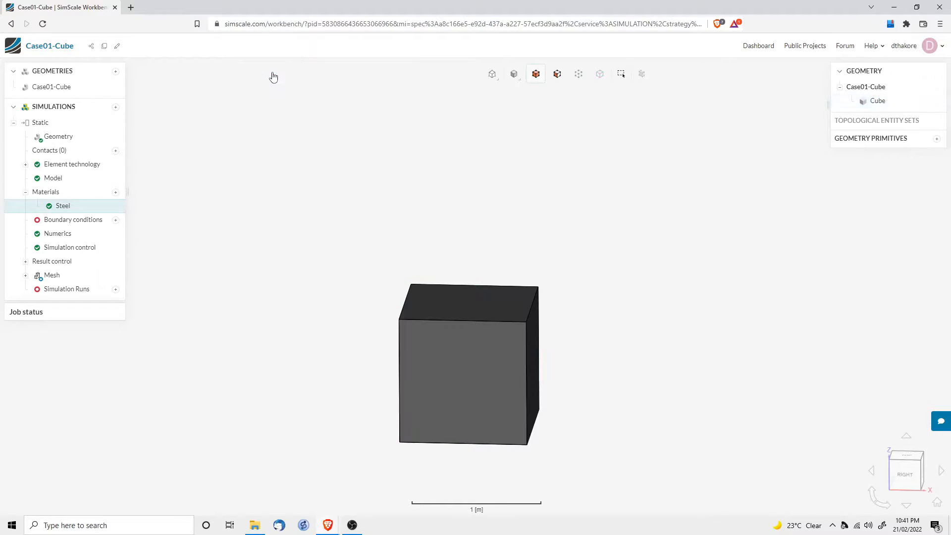
Step: Add a Fixed value boundary condition and assign it to the cube's bottom face
{"action": "left_click", "coordinate": [116, 220]}
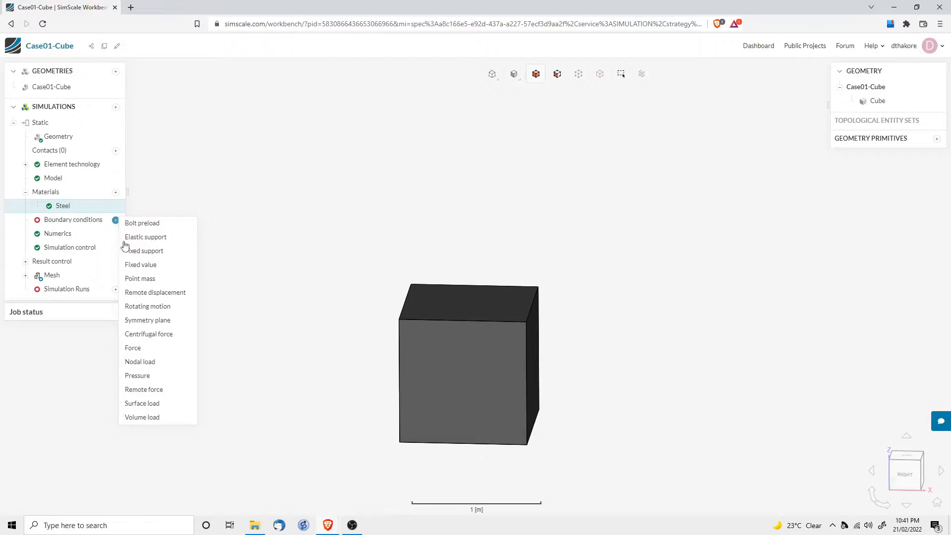
{"action": "left_click", "coordinate": [158, 266]}
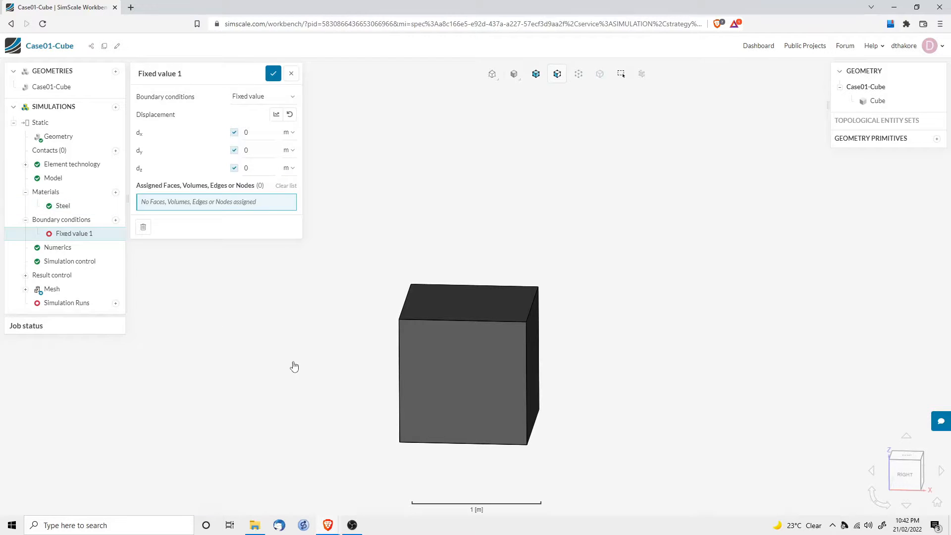
{"action": "left_click_drag", "start_coordinate": [357, 425], "coordinate": [364, 307]}
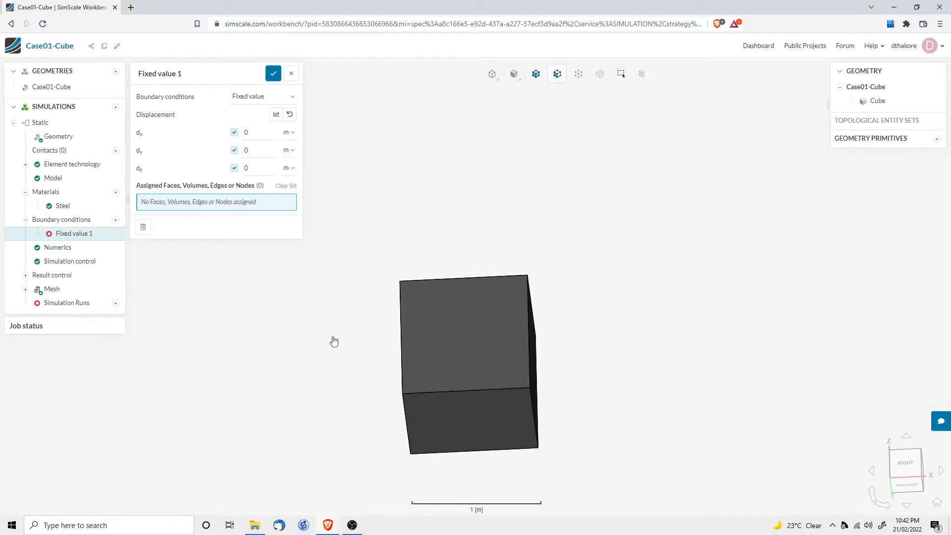
{"action": "left_click", "coordinate": [454, 420]}
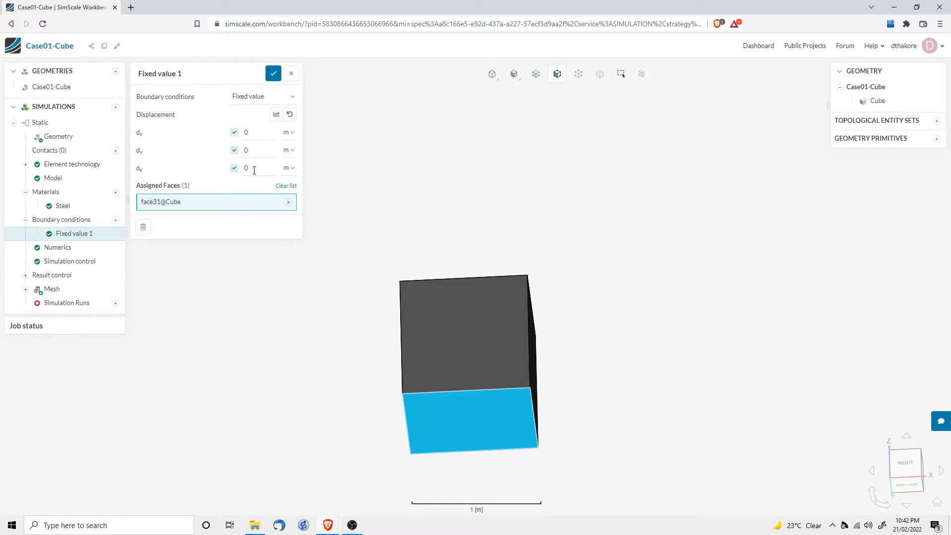
Step: Leave the dx and dy displacements of Fixed value 1 unconstrained and save the boundary condition
{"action": "left_click", "coordinate": [234, 133]}
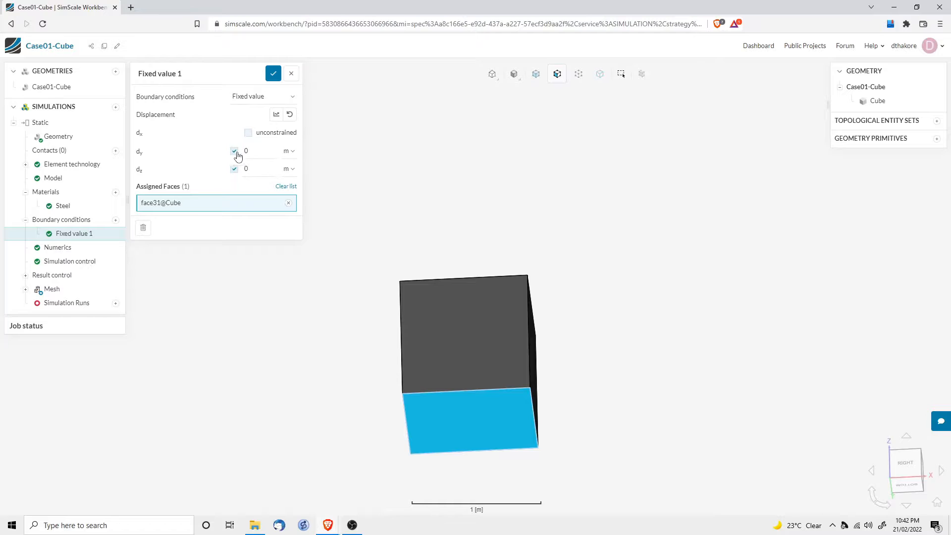
{"action": "left_click", "coordinate": [235, 153]}
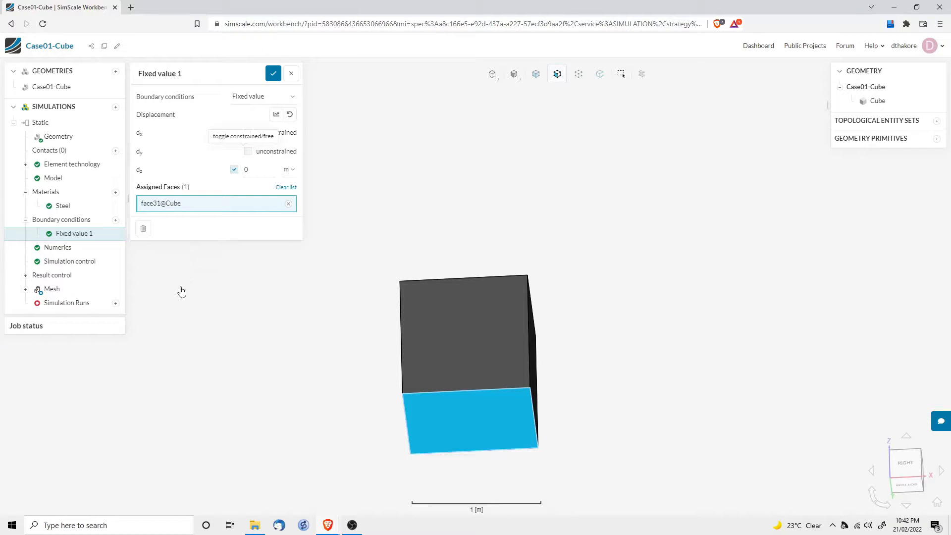
{"action": "left_click", "coordinate": [274, 76]}
Step: Add a Pressure boundary condition of 1 MPa on the cube's top face and save it
{"action": "left_click_drag", "start_coordinate": [380, 325], "coordinate": [356, 444]}
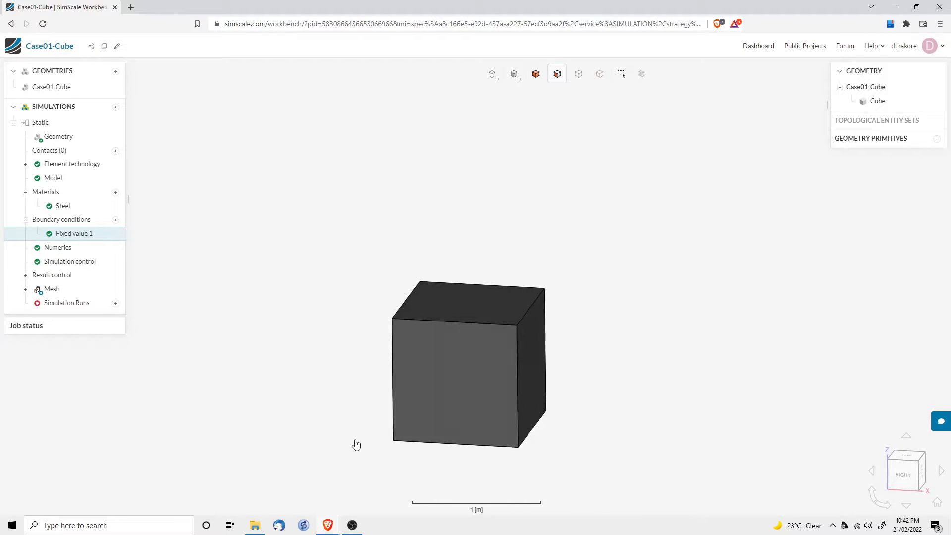
{"action": "left_click", "coordinate": [115, 221]}
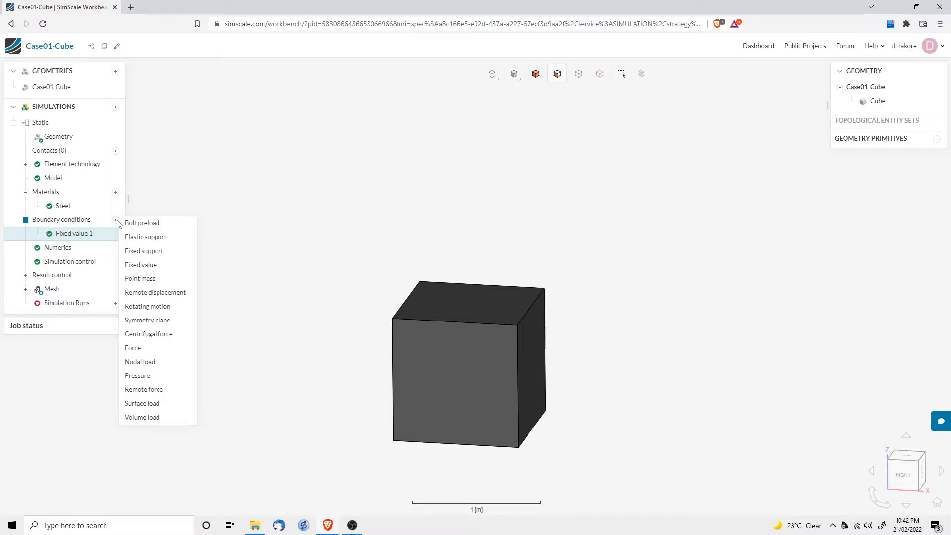
{"action": "left_click", "coordinate": [130, 375]}
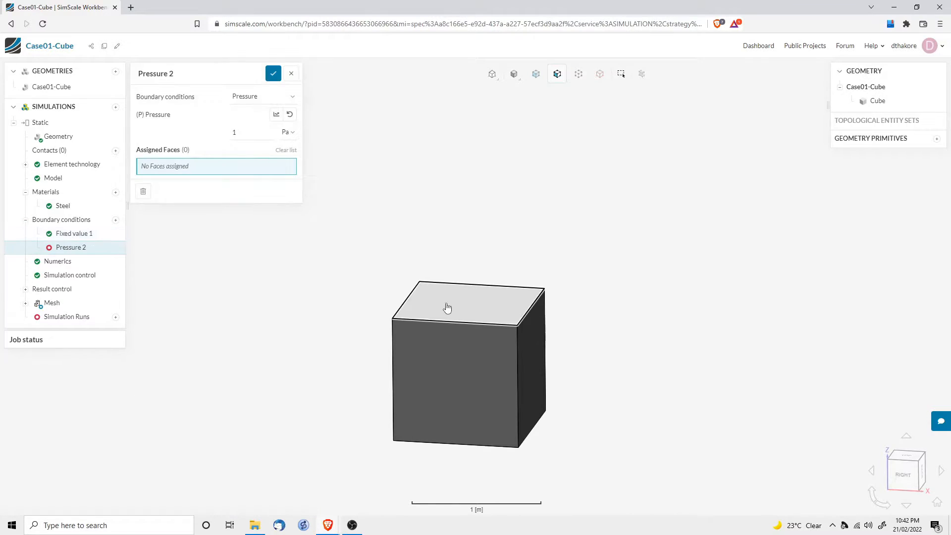
{"action": "left_click", "coordinate": [448, 308]}
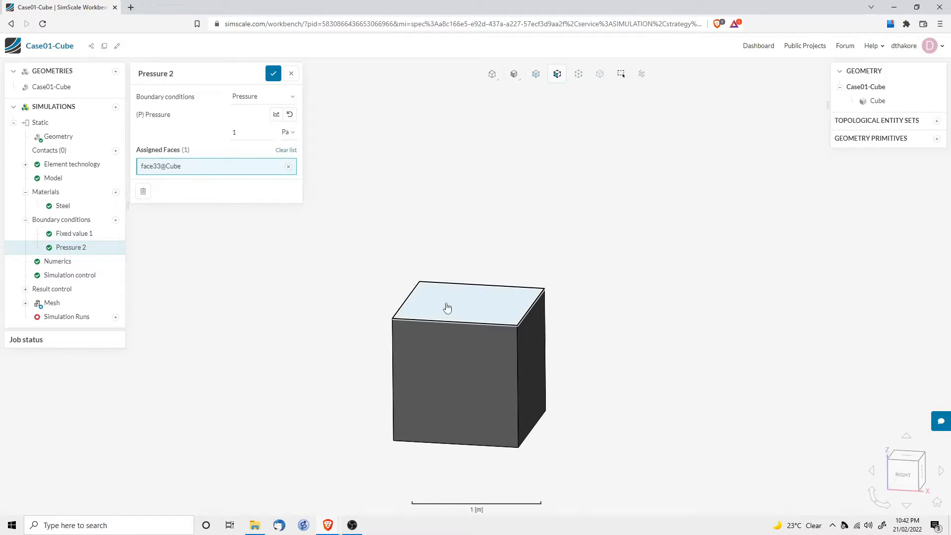
{"action": "left_click", "coordinate": [292, 133]}
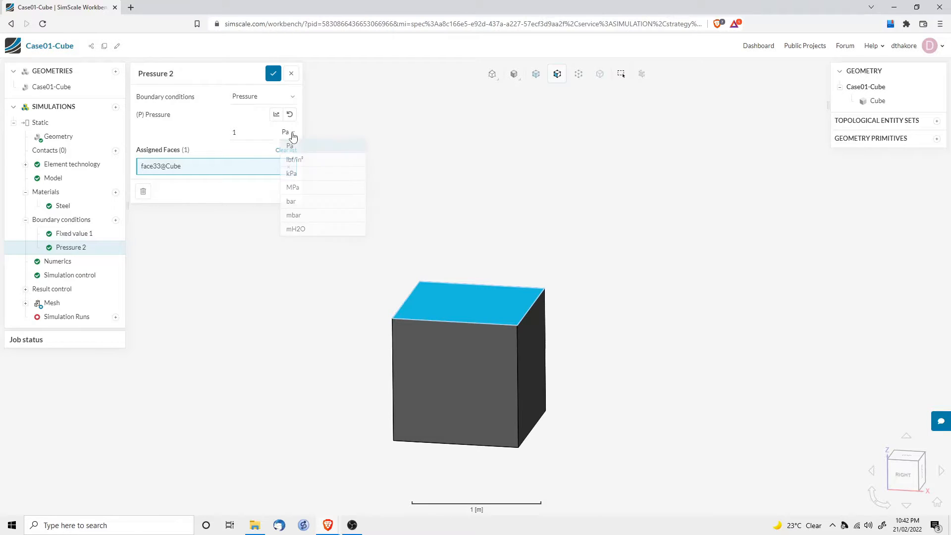
{"action": "left_click", "coordinate": [295, 188]}
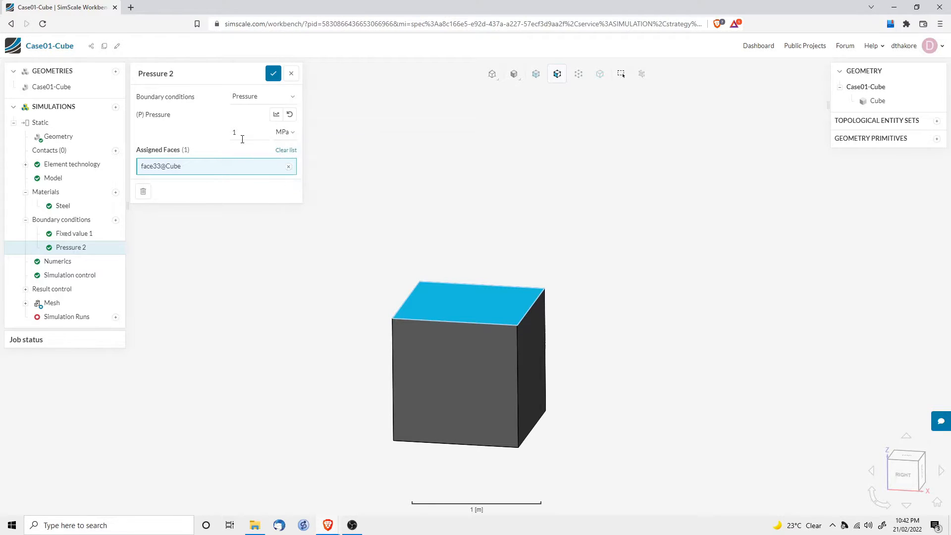
{"action": "left_click", "coordinate": [273, 74]}
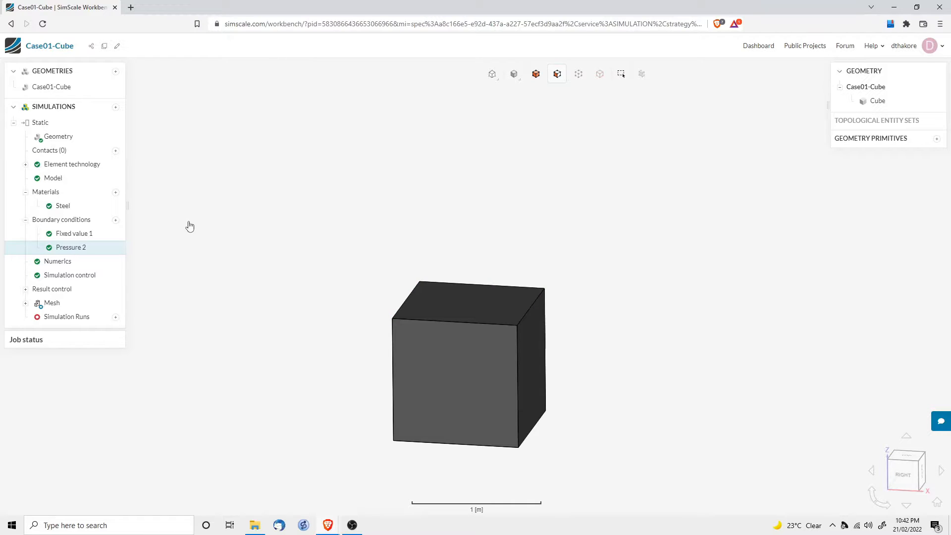
Step: Generate Mesh 1 with manual sizing, using a 0.1 m maximum and 0.05 m minimum edge length
{"action": "left_click", "coordinate": [25, 290]}
{"action": "left_click", "coordinate": [25, 290]}
{"action": "left_click", "coordinate": [26, 303]}
{"action": "left_click", "coordinate": [51, 303]}
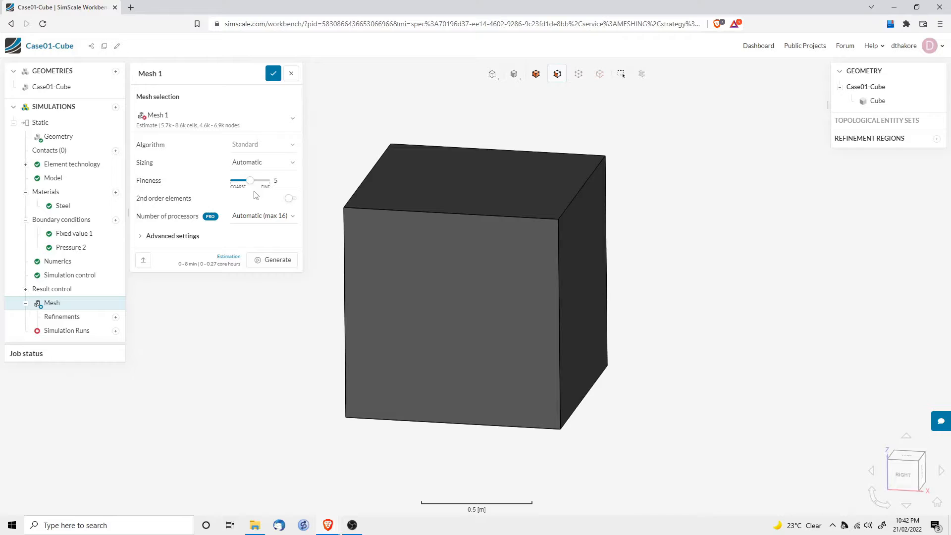
{"action": "left_click", "coordinate": [264, 165]}
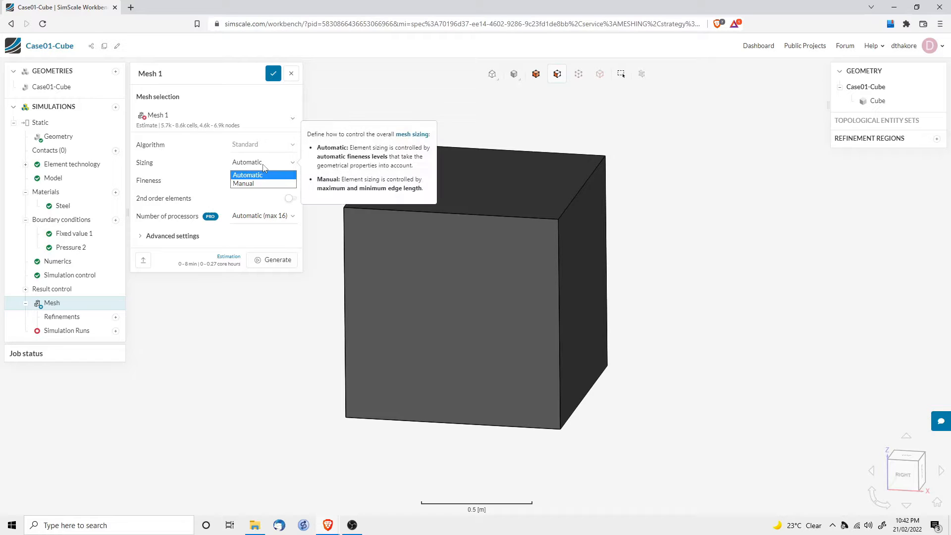
{"action": "left_click", "coordinate": [243, 183]}
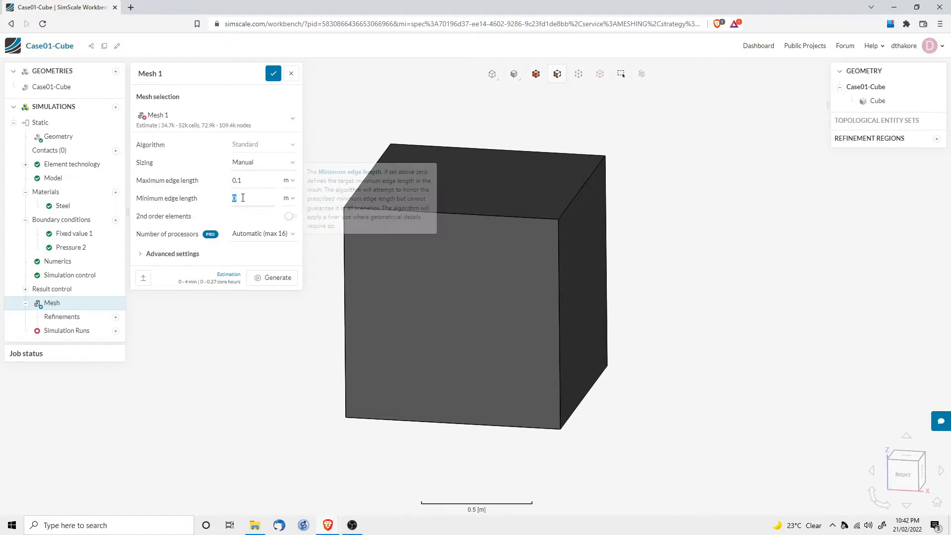
{"action": "double_click", "coordinate": [239, 199]}
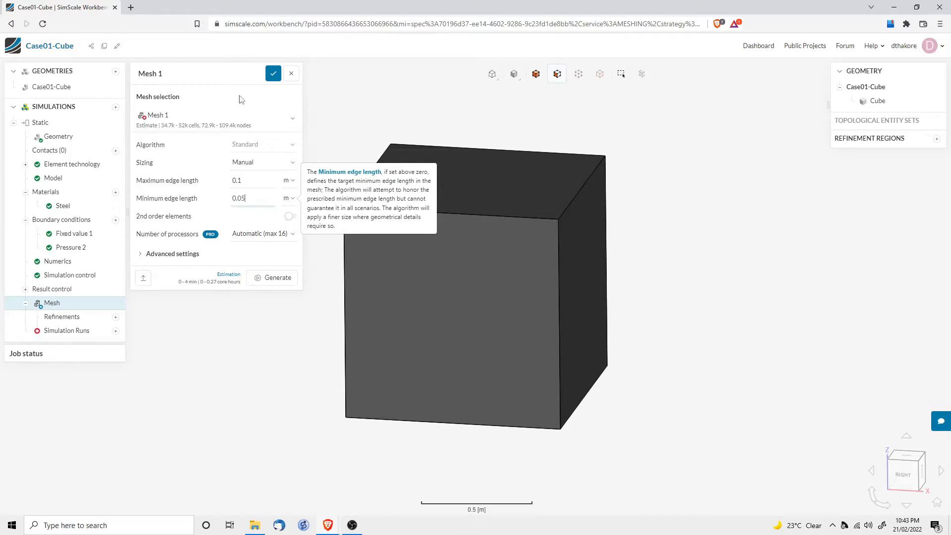
{"action": "left_click", "coordinate": [272, 76]}
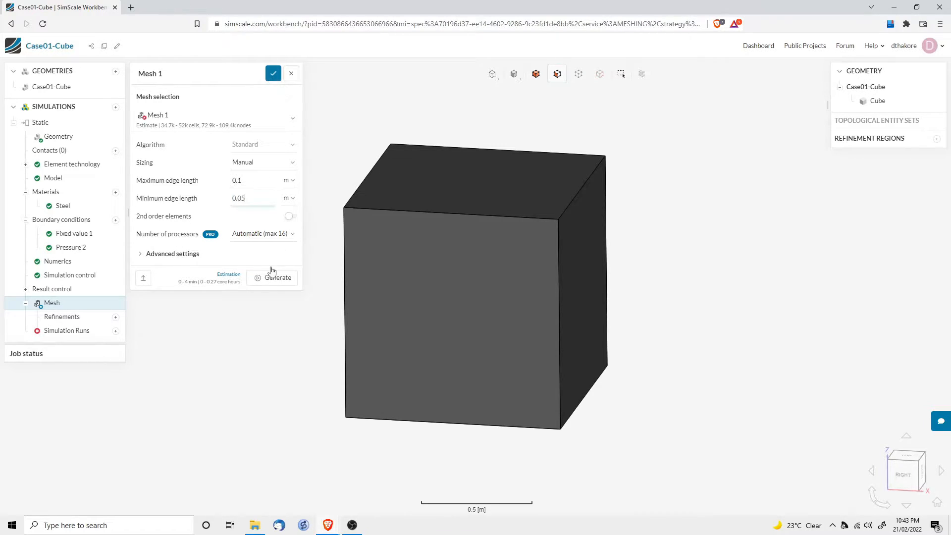
{"action": "left_click", "coordinate": [268, 276]}
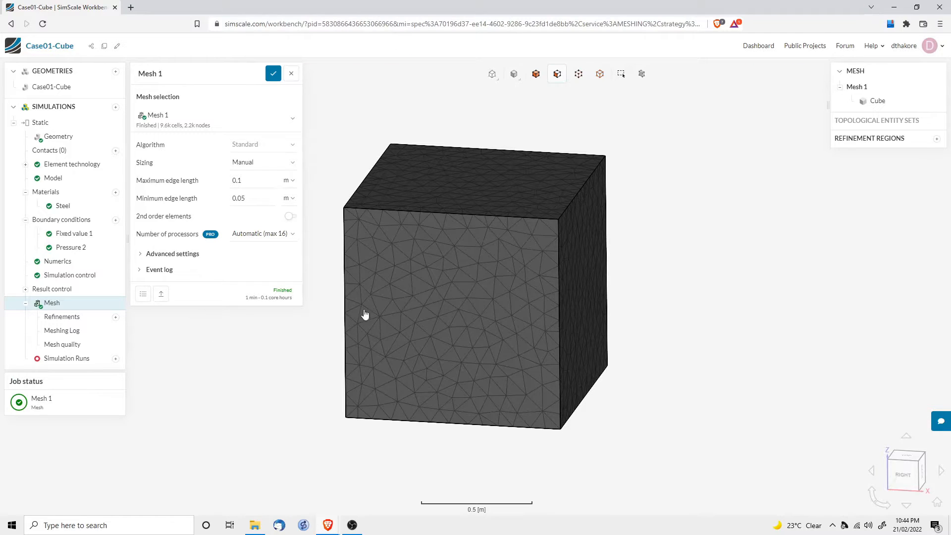
Step: Set the mesh's minimum edge length to 0.1 m, regenerate it with assignments removed, and save the mesh settings
{"action": "left_click_drag", "start_coordinate": [312, 414], "coordinate": [291, 469]}
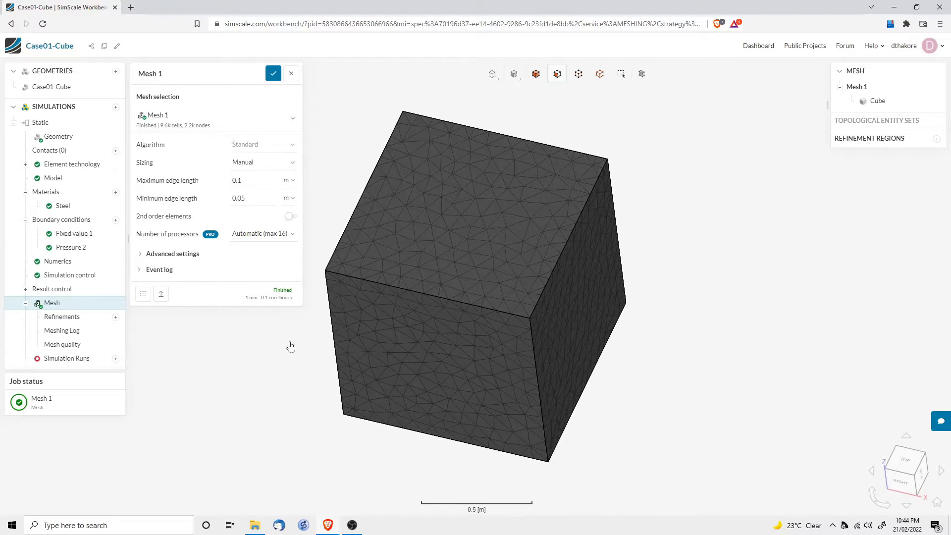
{"action": "left_click_drag", "start_coordinate": [291, 346], "coordinate": [282, 372]}
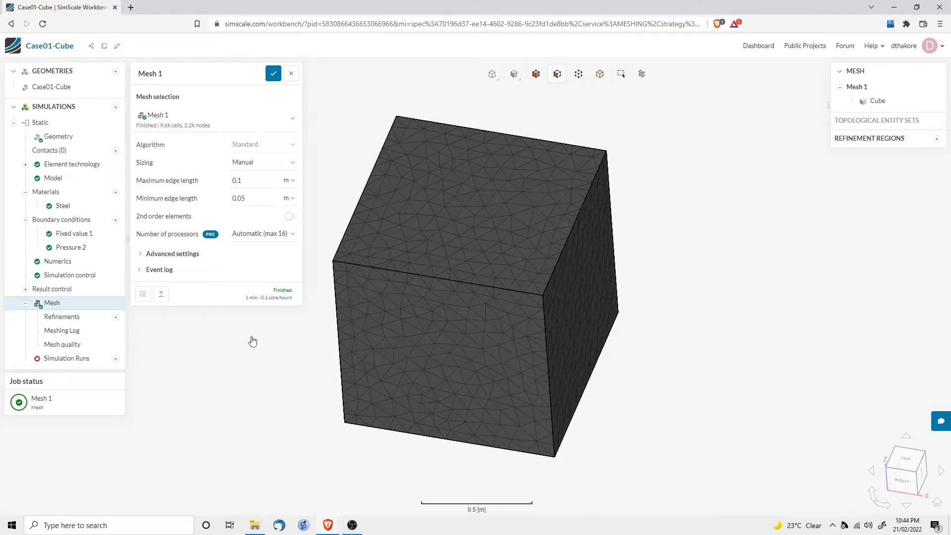
{"action": "double_click", "coordinate": [242, 198]}
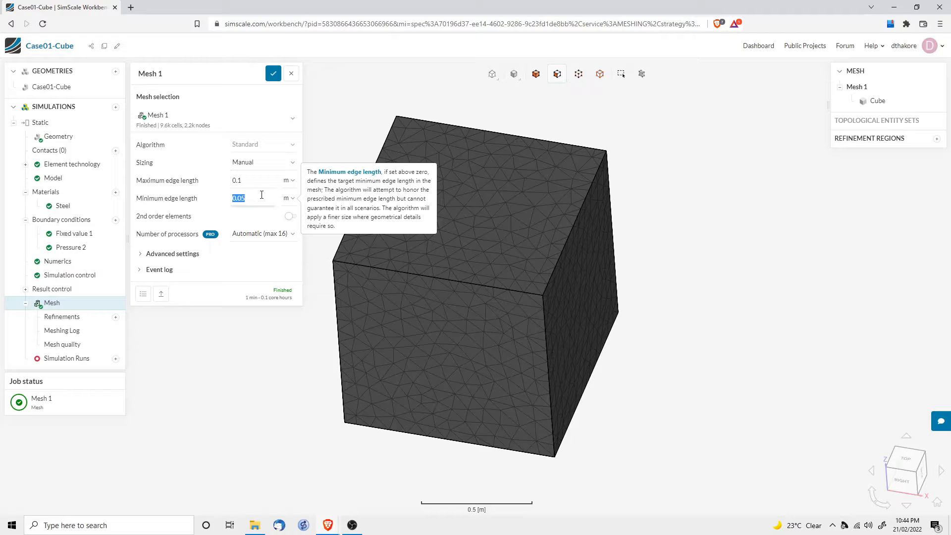
{"action": "type", "text": "0."}
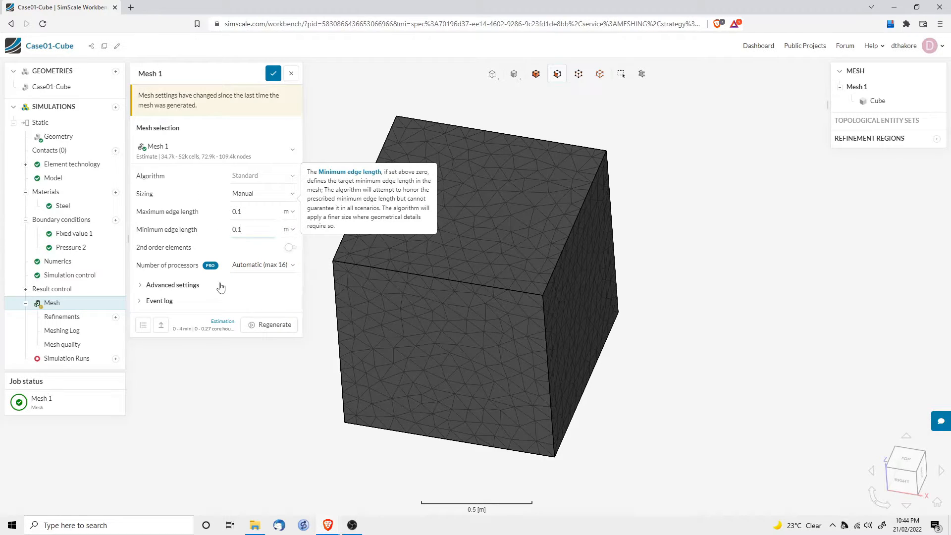
{"action": "left_click", "coordinate": [271, 326]}
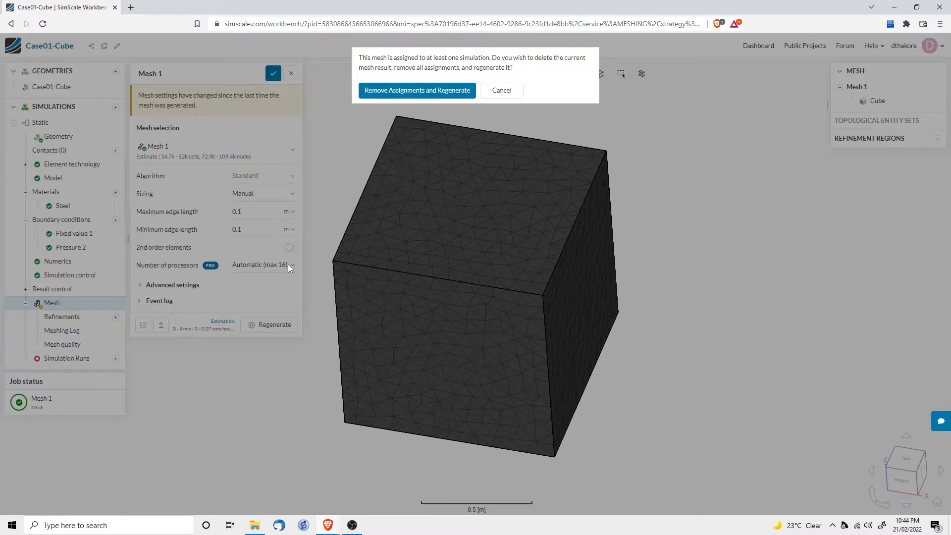
{"action": "left_click", "coordinate": [410, 92]}
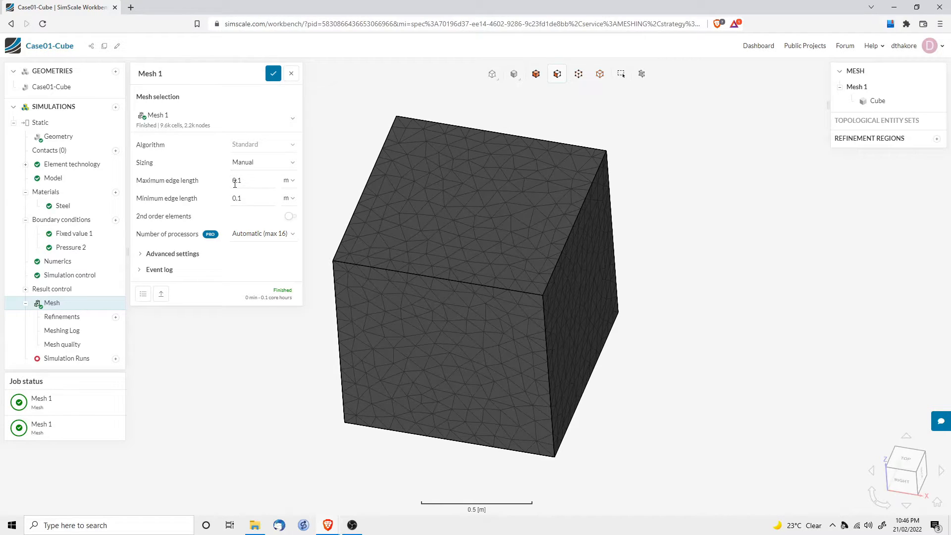
{"action": "left_click", "coordinate": [273, 74]}
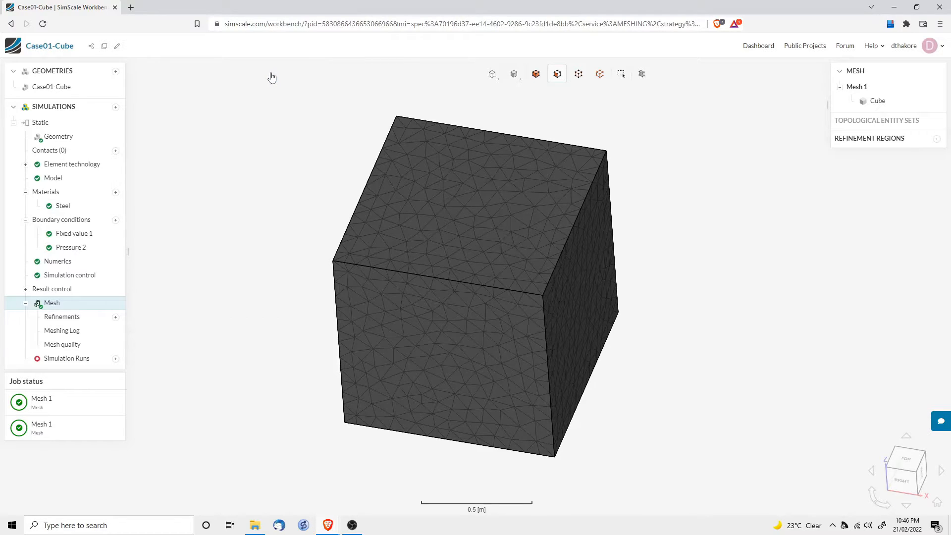
Step: Start a new simulation run named Run 1 and review its event log
{"action": "left_click", "coordinate": [115, 359]}
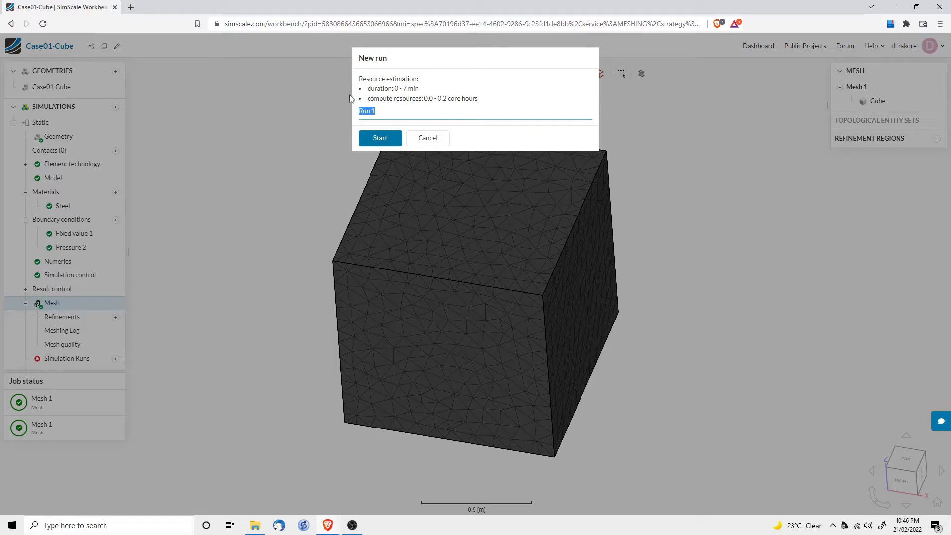
{"action": "left_click", "coordinate": [375, 141]}
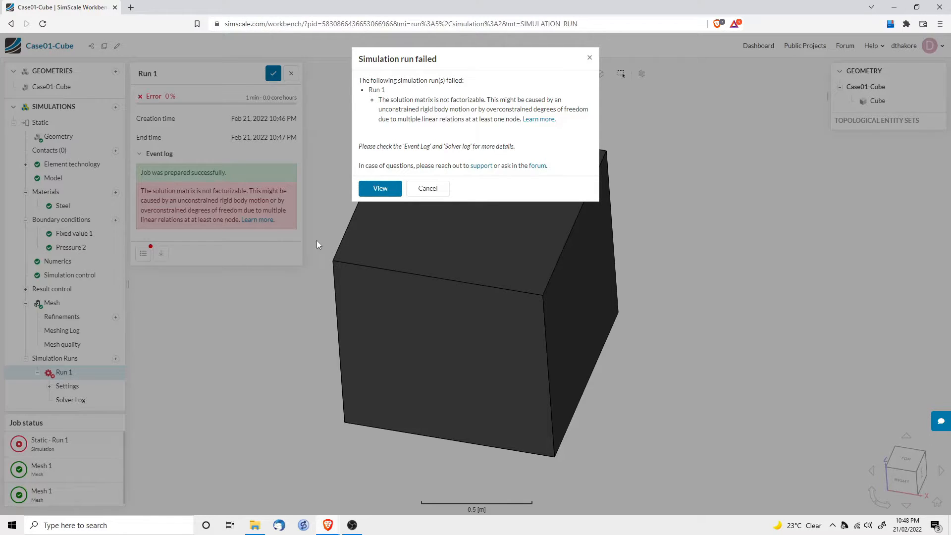
{"action": "left_click", "coordinate": [380, 189]}
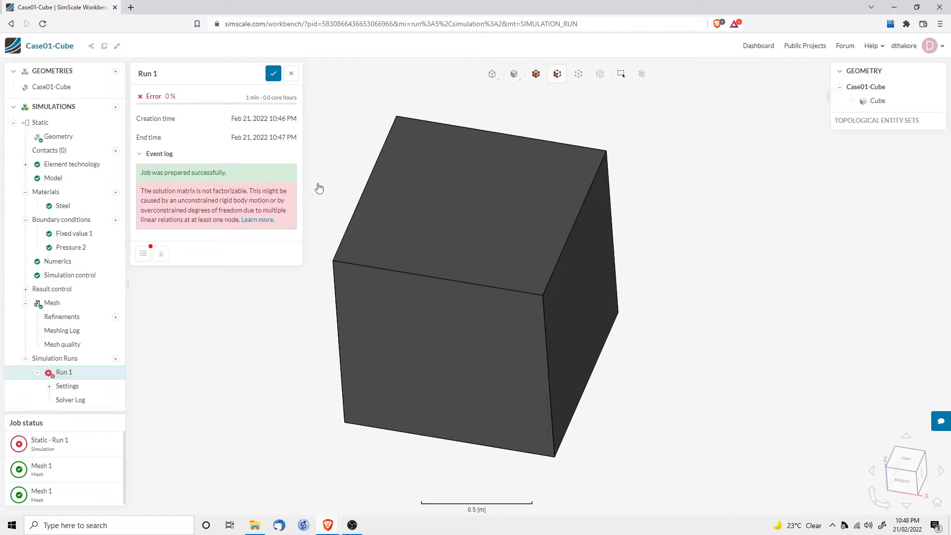
{"action": "left_click_drag", "start_coordinate": [319, 188], "coordinate": [454, 276]}
{"action": "left_click_drag", "start_coordinate": [459, 384], "coordinate": [497, 319]}
{"action": "left_click", "coordinate": [274, 75]}
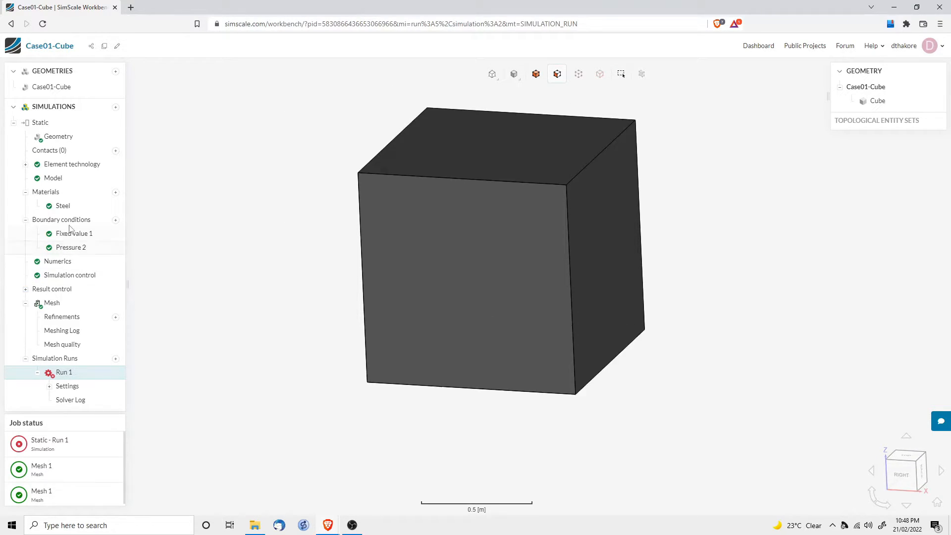
Step: Add another Fixed value boundary condition and assign it to the cube's front face (face3@Cube)
{"action": "left_click", "coordinate": [116, 220]}
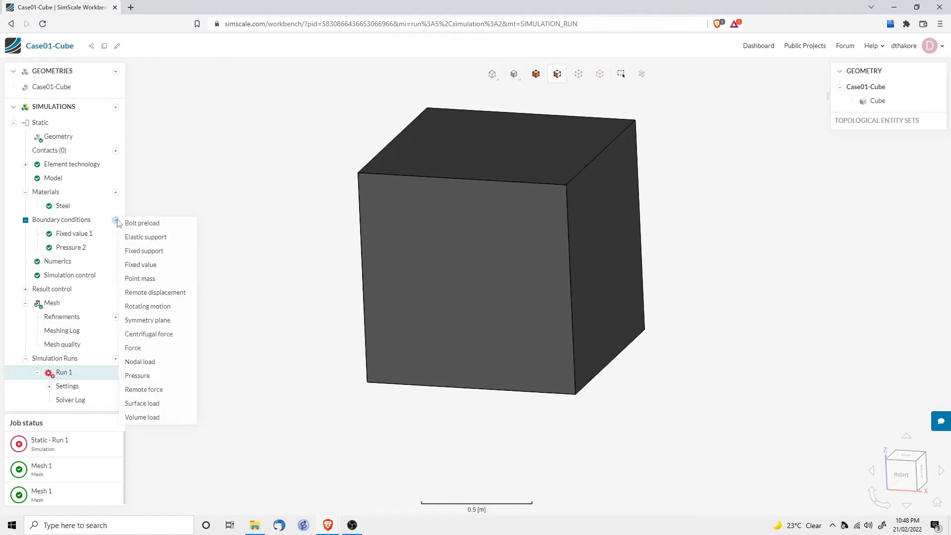
{"action": "left_click", "coordinate": [141, 267]}
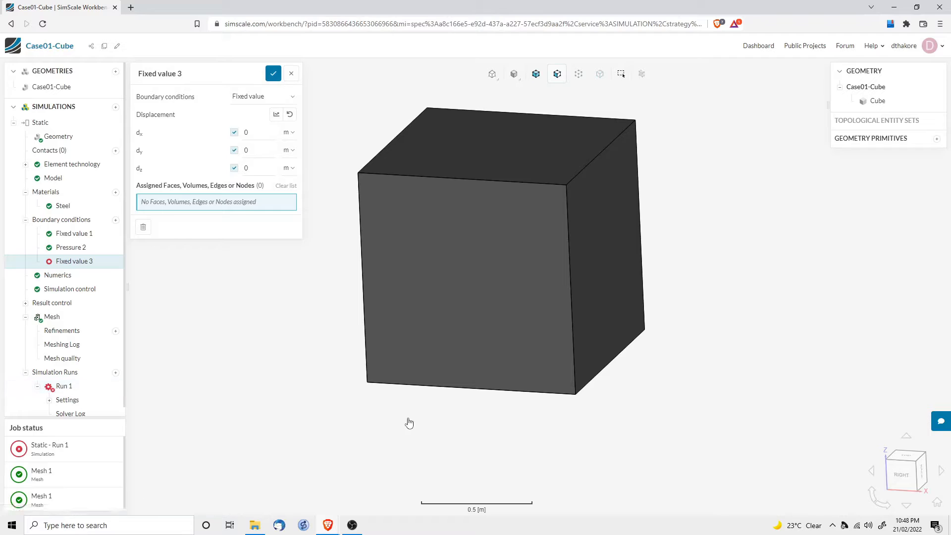
{"action": "left_click_drag", "start_coordinate": [407, 420], "coordinate": [346, 261]}
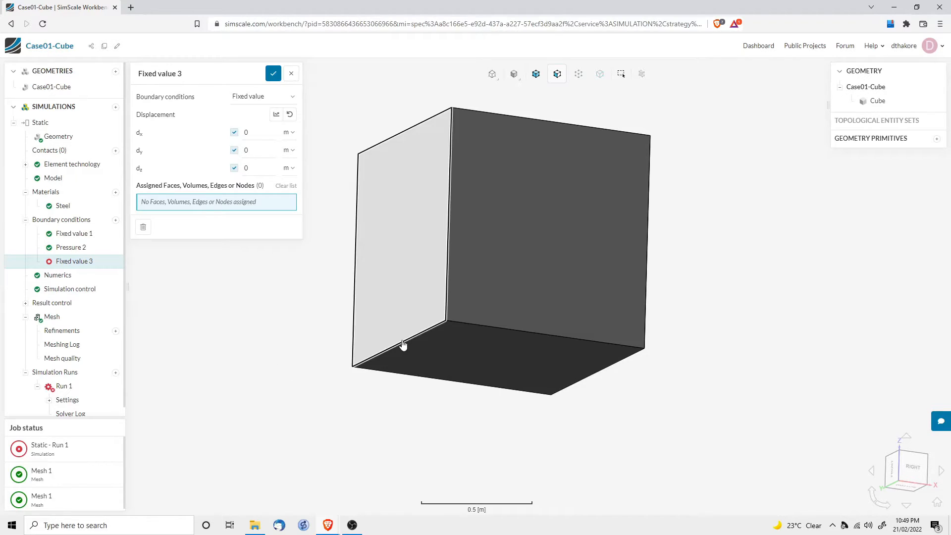
{"action": "left_click_drag", "start_coordinate": [471, 257], "coordinate": [556, 320]}
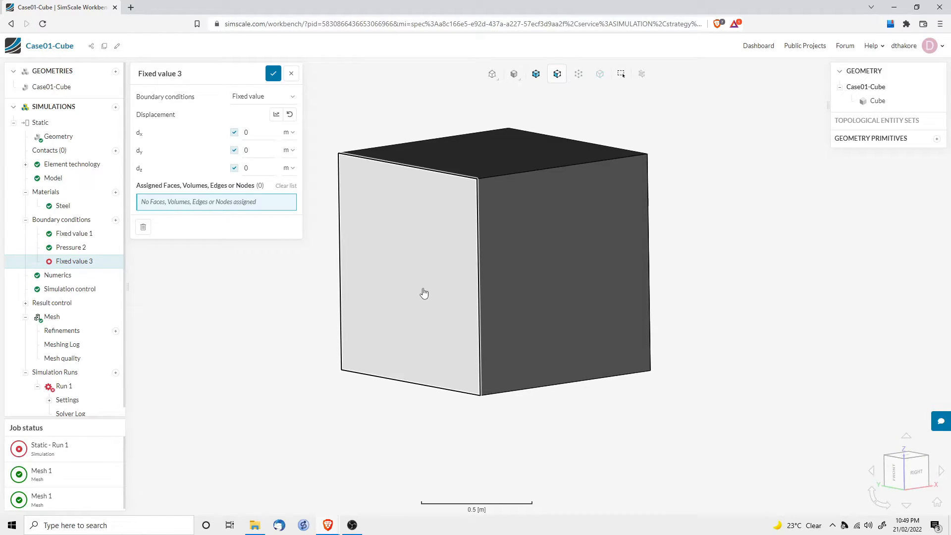
{"action": "left_click", "coordinate": [424, 294]}
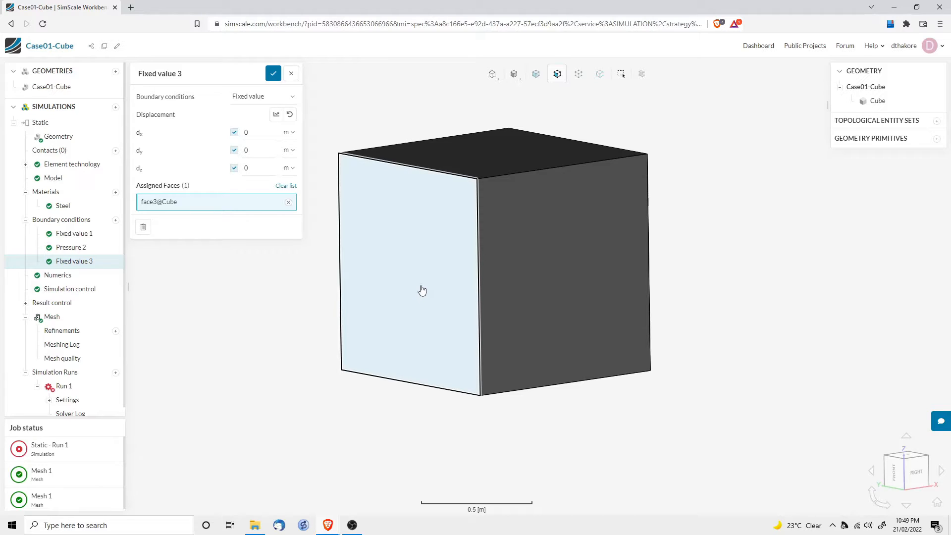
Step: Leave dy and dz unconstrained in Fixed value 3, rename the condition Dx0, and save it
{"action": "left_click", "coordinate": [234, 150]}
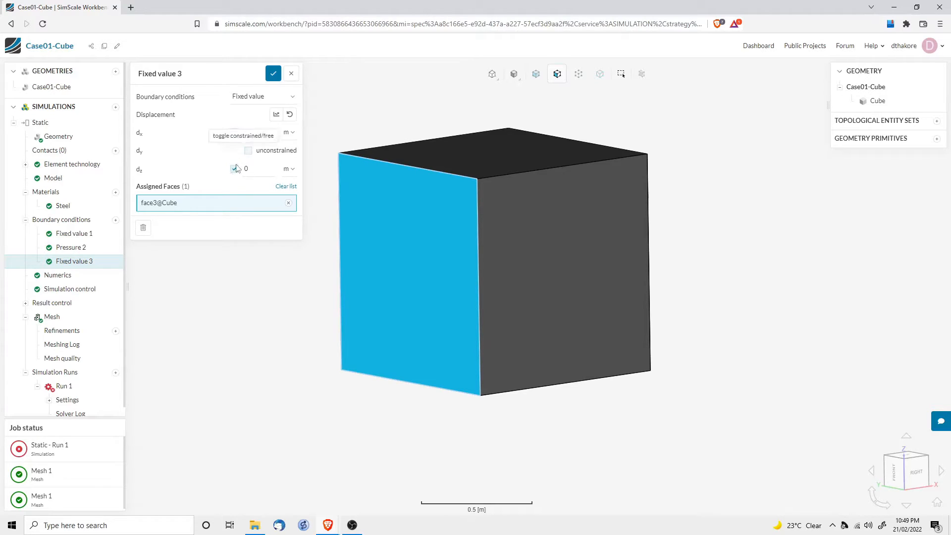
{"action": "left_click", "coordinate": [234, 168]}
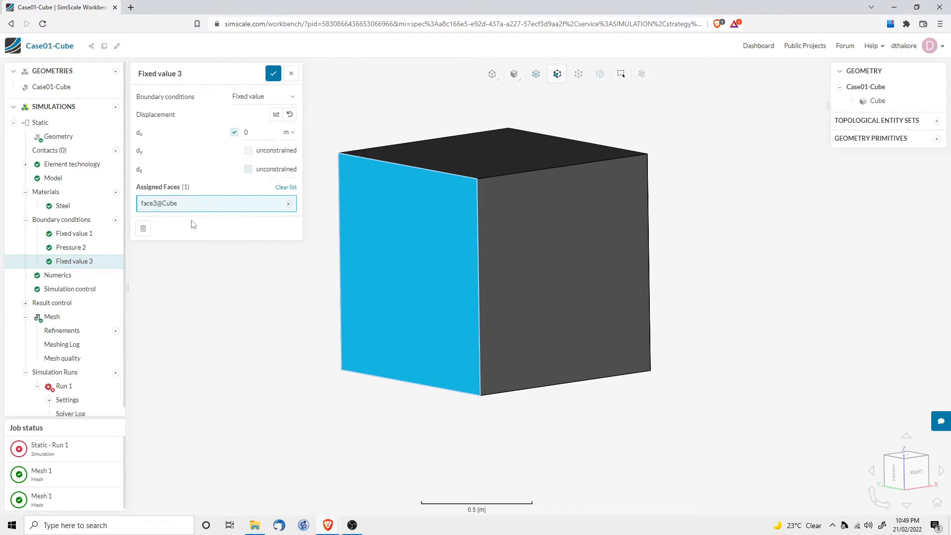
{"action": "left_click", "coordinate": [189, 73]}
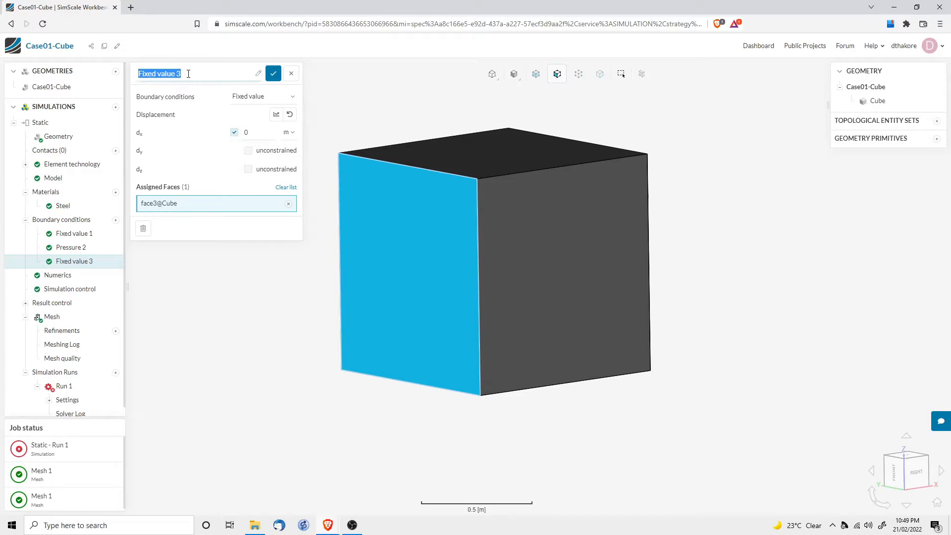
{"action": "type", "text": "D"}
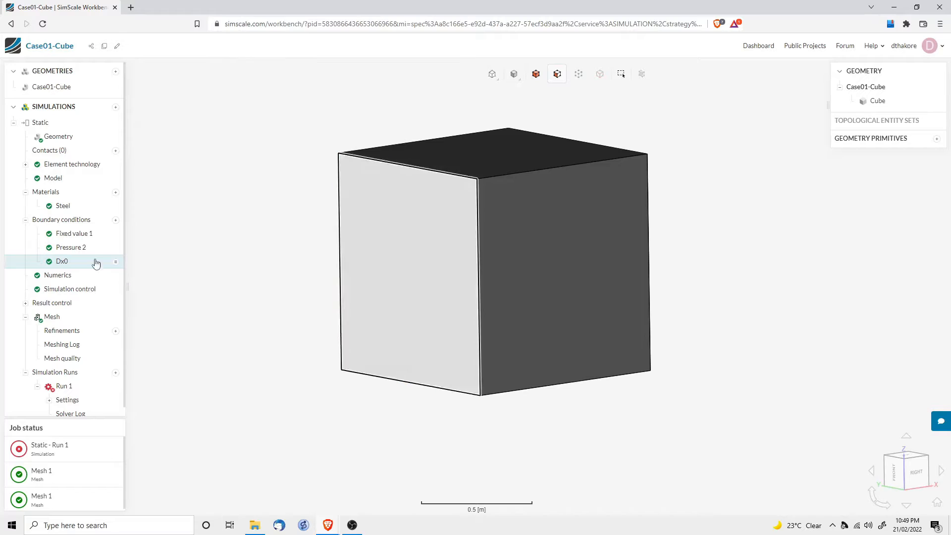
Step: Rename the Fixed value 1 boundary condition as Dz0 and save it
{"action": "left_click", "coordinate": [77, 236]}
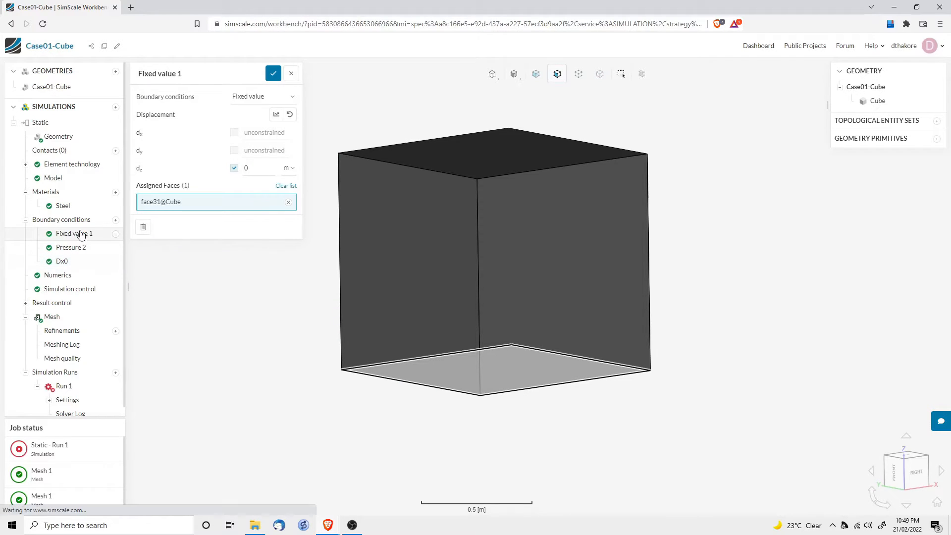
{"action": "left_click", "coordinate": [190, 73]}
{"action": "type", "text": "Dz0"}
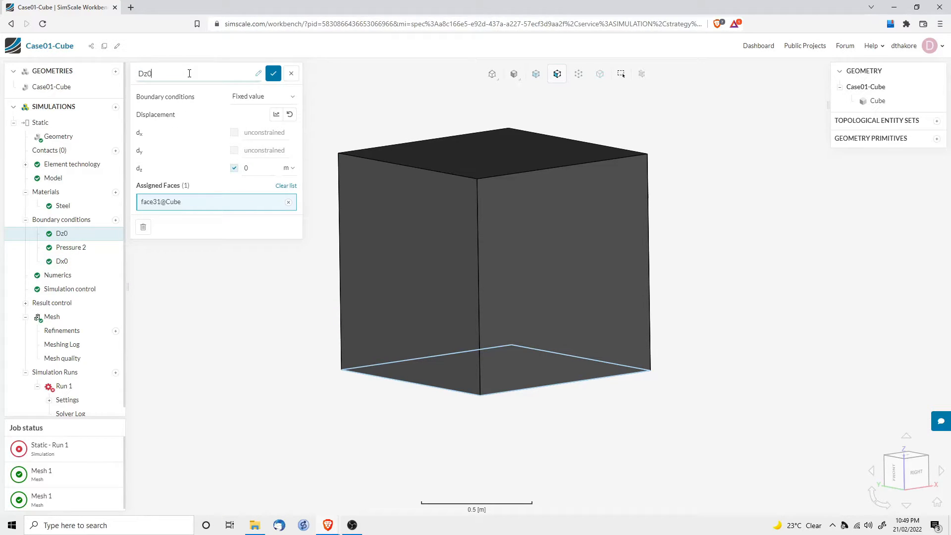
{"action": "left_click", "coordinate": [273, 73]}
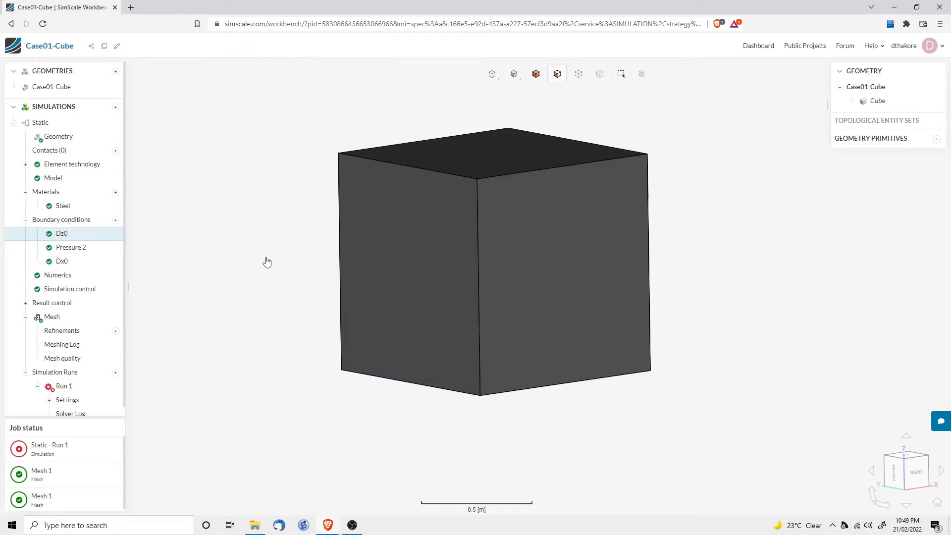
Step: Add another Fixed value boundary condition named Dy0 and assign it to the cube's right face (face23@Cube)
{"action": "left_click", "coordinate": [116, 219]}
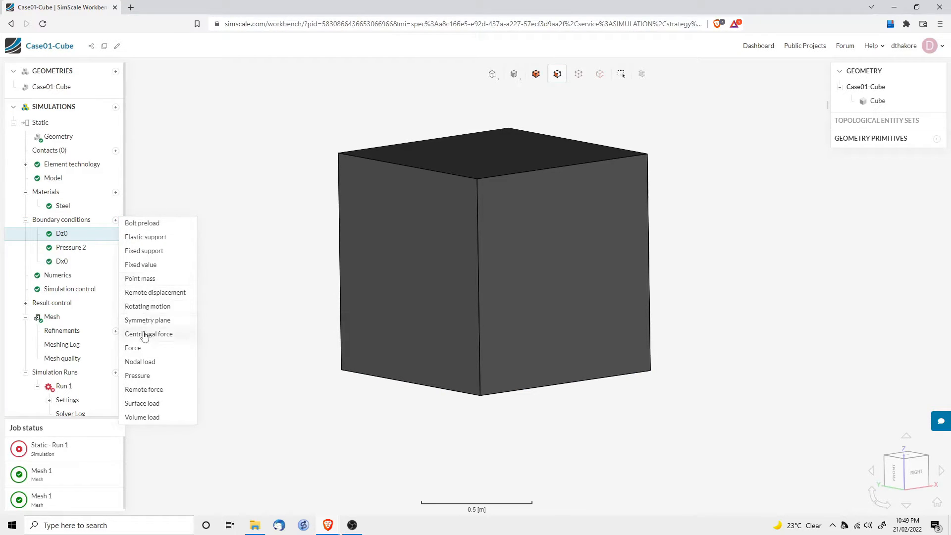
{"action": "left_click", "coordinate": [143, 265]}
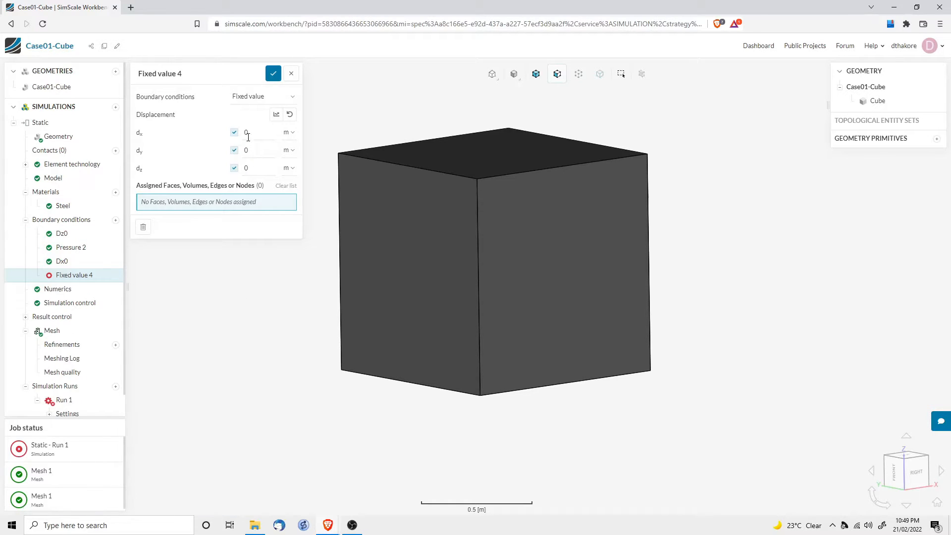
{"action": "left_click", "coordinate": [189, 75]}
{"action": "type", "text": "Dy0"}
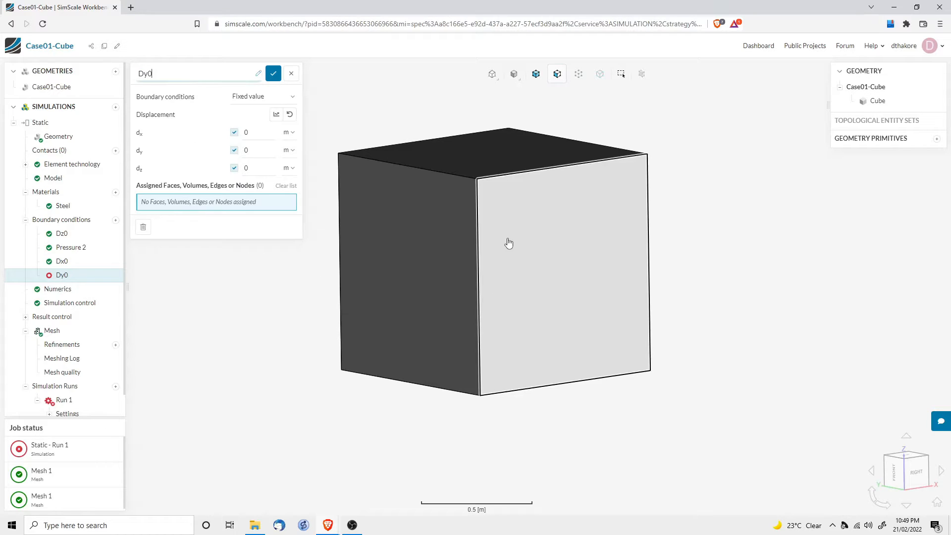
{"action": "left_click", "coordinate": [540, 244]}
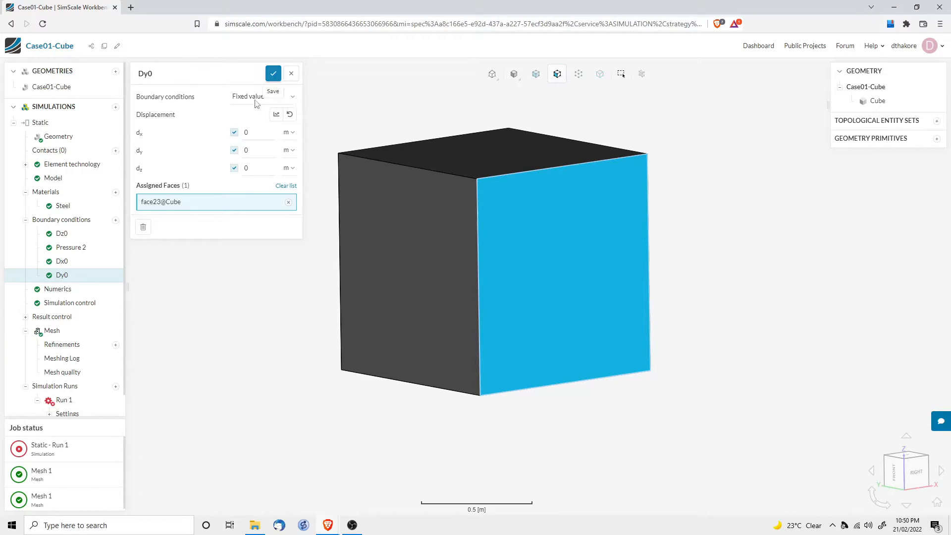
Step: Leave dx and dz unconstrained in Dy0, keeping only dy fixed at 0 m, and save the condition
{"action": "left_click", "coordinate": [234, 132]}
{"action": "left_click", "coordinate": [234, 169]}
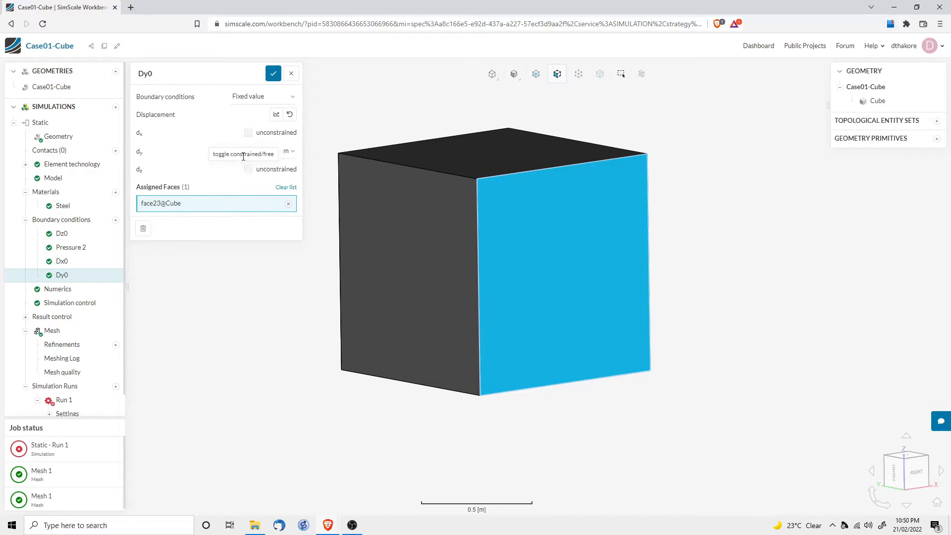
{"action": "left_click", "coordinate": [273, 74]}
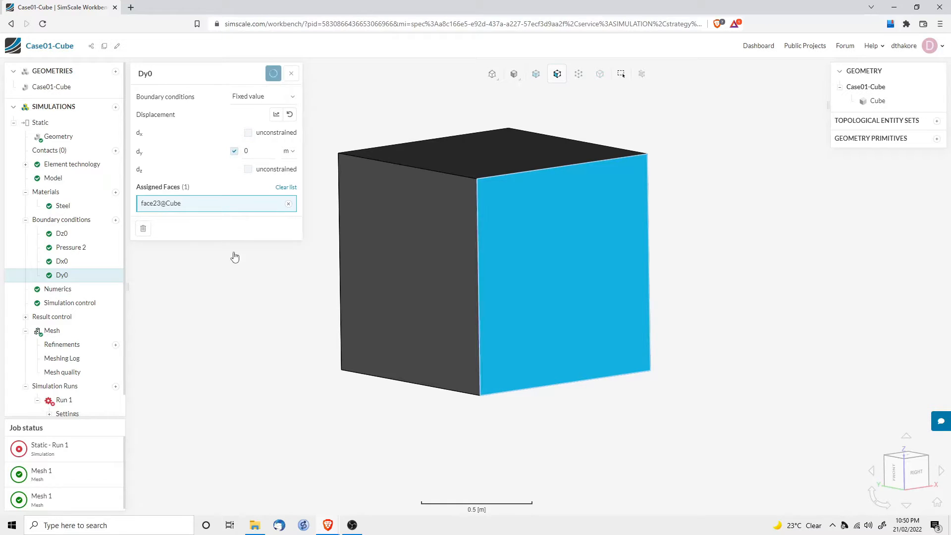
Step: Check the constrained directions and assigned faces of the Dx0, Dy0 and Dz0 boundary conditions
{"action": "left_click", "coordinate": [61, 264]}
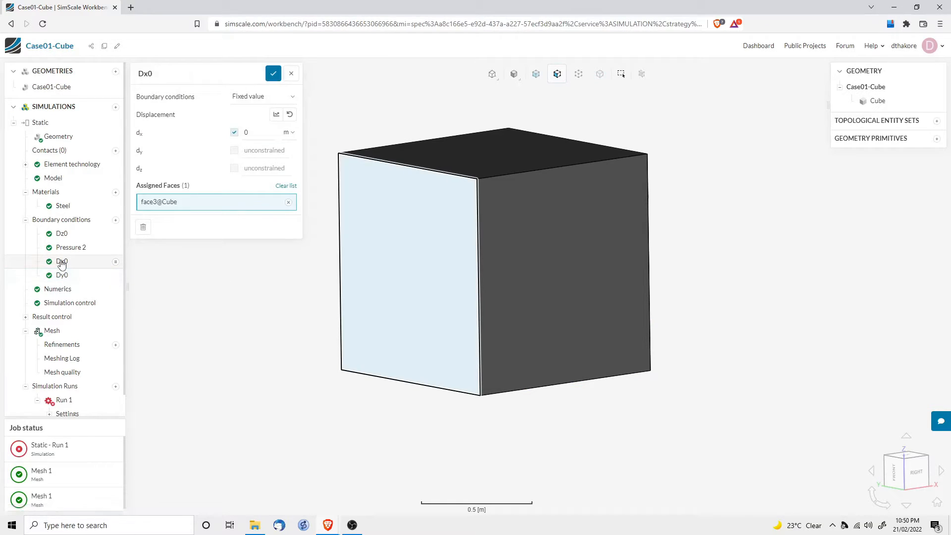
{"action": "left_click", "coordinate": [63, 278]}
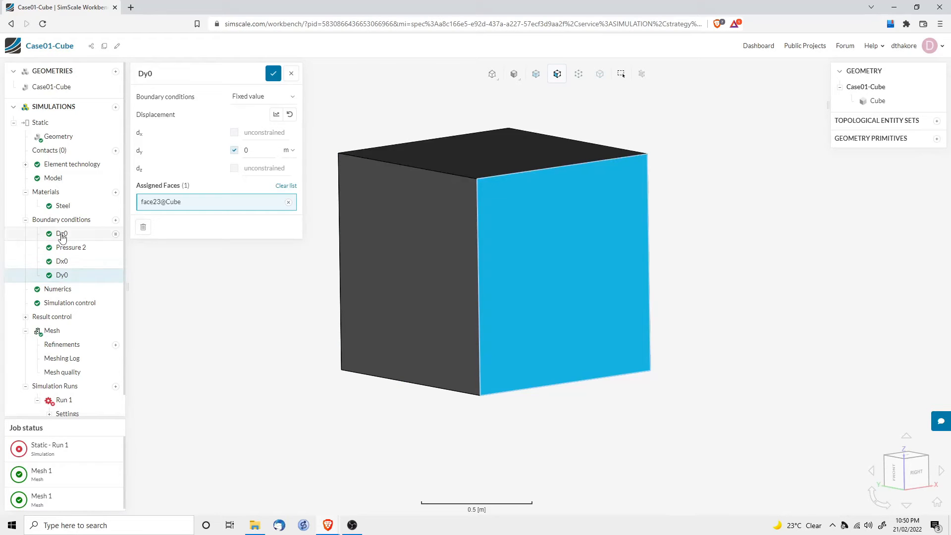
{"action": "left_click", "coordinate": [62, 235]}
{"action": "left_click", "coordinate": [273, 73]}
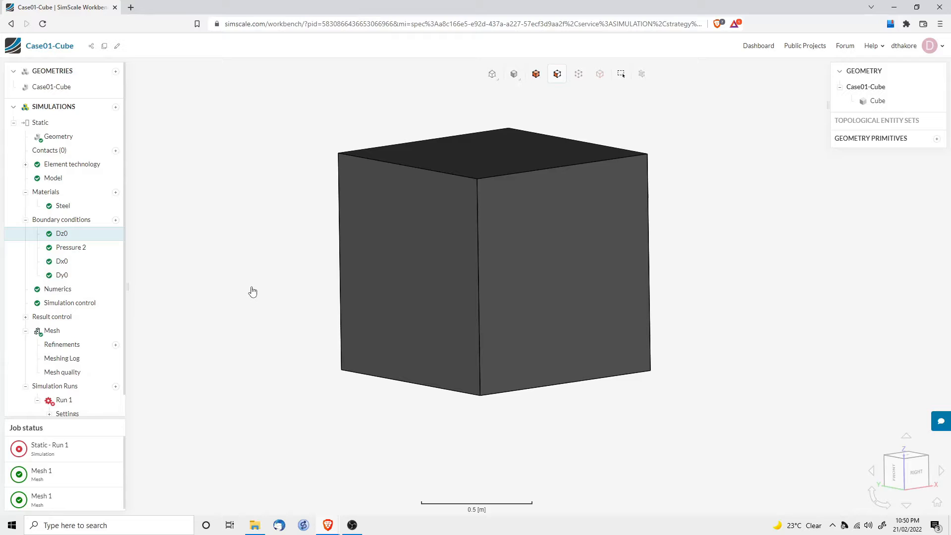
Step: Start a new simulation run named Run 2 and open its finished results for post-processing
{"action": "scroll", "coordinate": [84, 362], "scroll_direction": "down", "scroll_amount": 1}
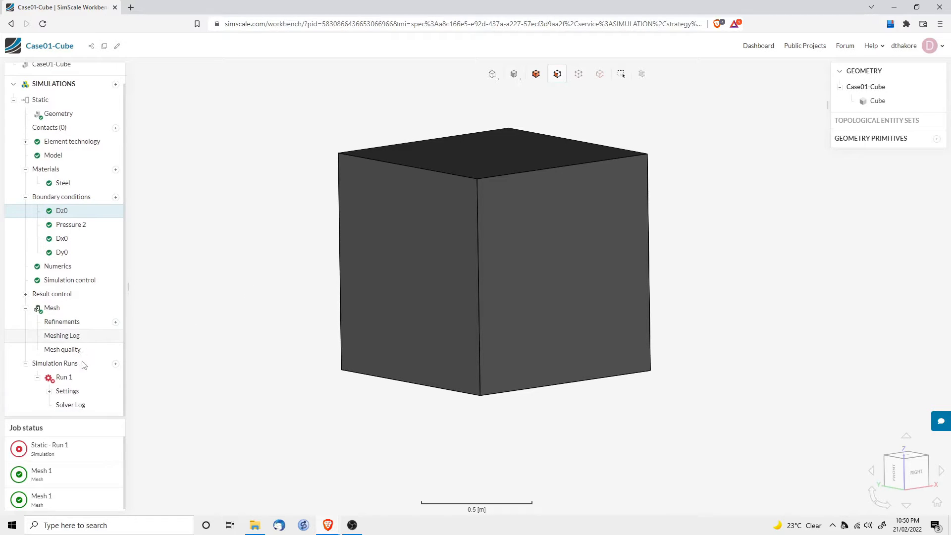
{"action": "left_click", "coordinate": [115, 366]}
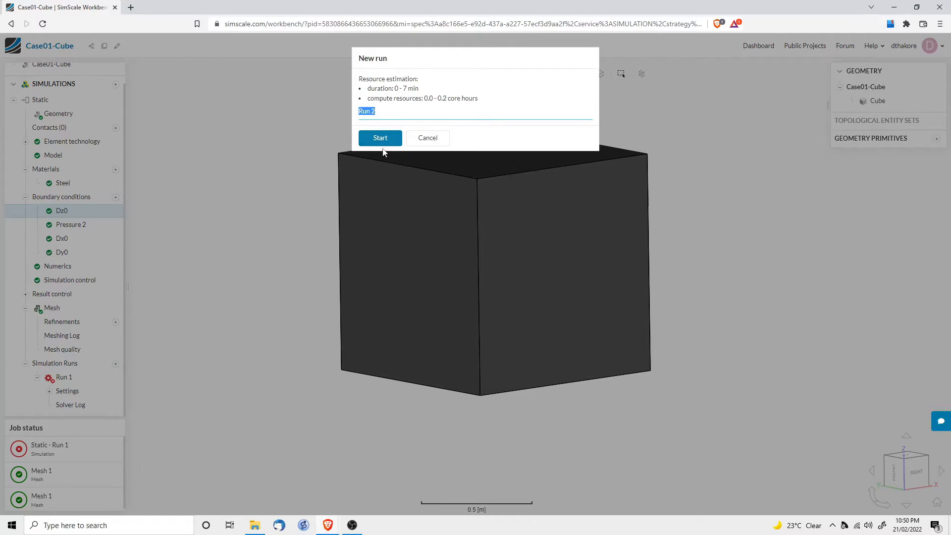
{"action": "left_click", "coordinate": [379, 138]}
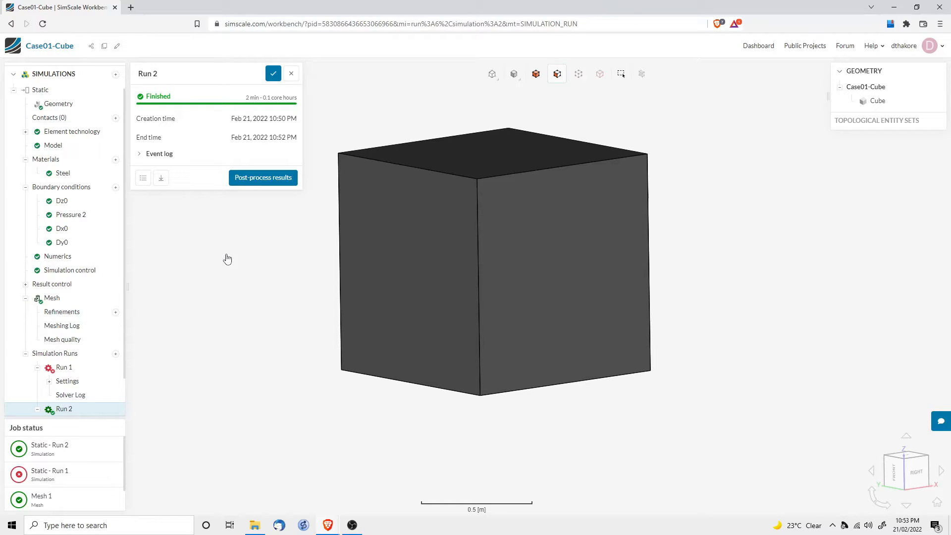
{"action": "left_click", "coordinate": [259, 181]}
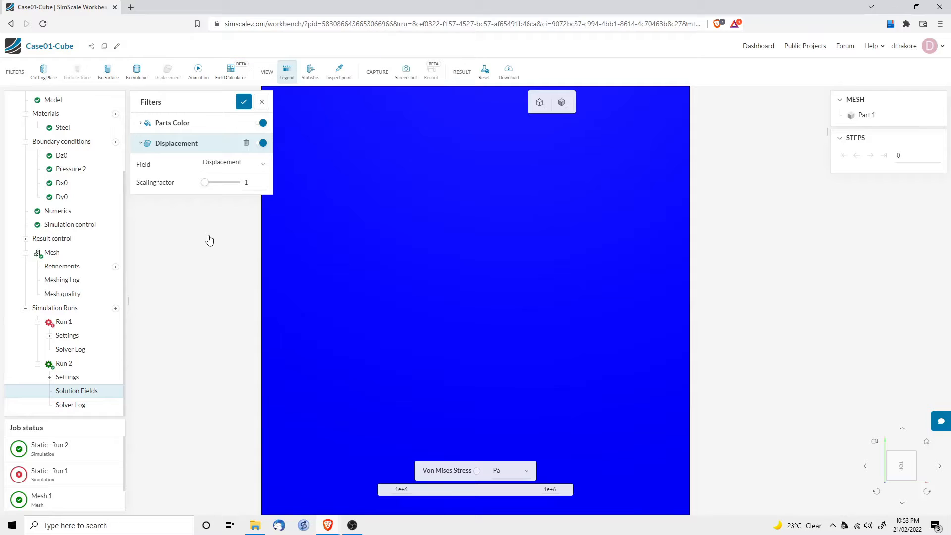
Step: Show the Von Mises stress plot's values in MPa and inspect the cube from several sides
{"action": "scroll", "coordinate": [488, 357], "scroll_direction": "down", "scroll_amount": 4}
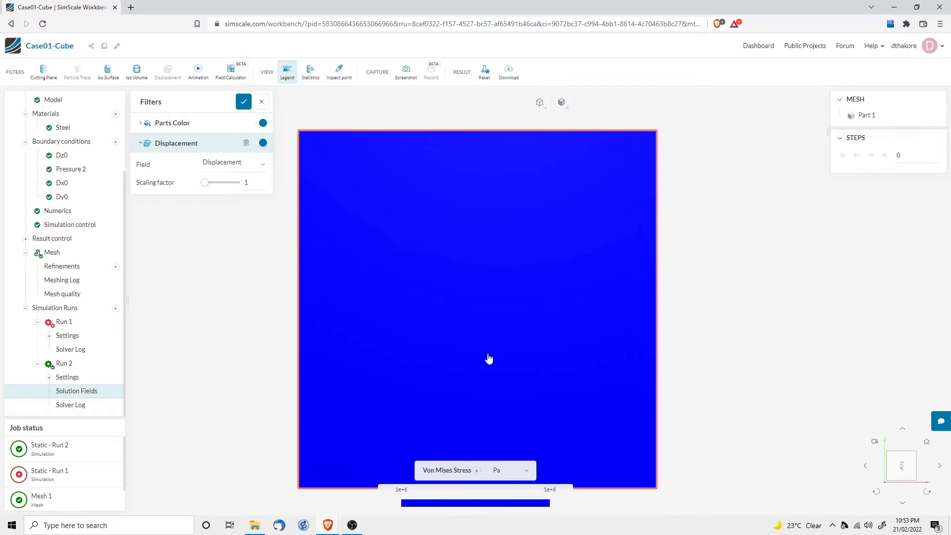
{"action": "left_click_drag", "start_coordinate": [520, 349], "coordinate": [540, 429]}
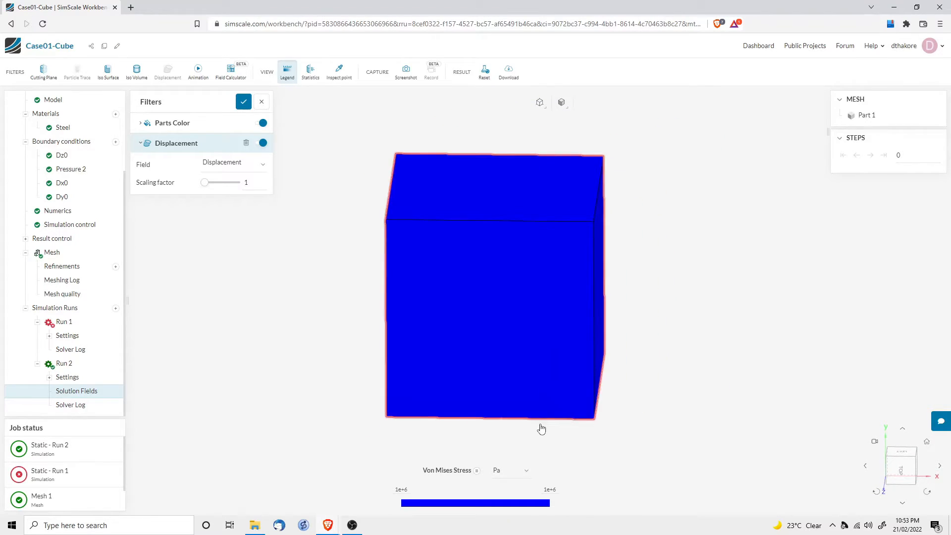
{"action": "left_click", "coordinate": [525, 470]}
{"action": "left_click", "coordinate": [514, 409]}
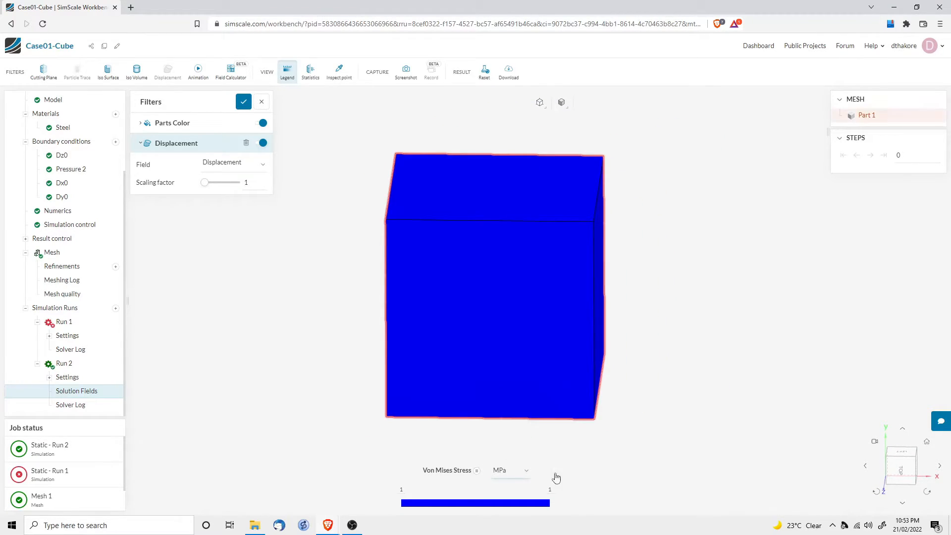
{"action": "left_click_drag", "start_coordinate": [547, 365], "coordinate": [402, 360]}
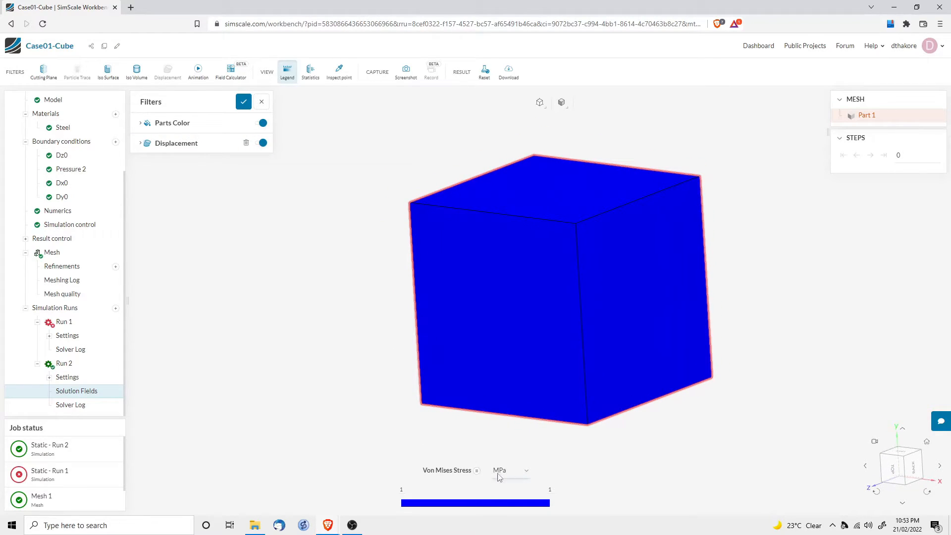
{"action": "mouse_move", "coordinate": [528, 374]}
{"action": "left_mouse_down"}
{"action": "mouse_move", "coordinate": [524, 357]}
{"action": "mouse_move", "coordinate": [648, 355]}
{"action": "mouse_move", "coordinate": [589, 379]}
{"action": "mouse_move", "coordinate": [459, 361]}
{"action": "mouse_move", "coordinate": [444, 384]}
{"action": "mouse_move", "coordinate": [508, 367]}
{"action": "mouse_move", "coordinate": [535, 376]}
{"action": "left_mouse_up"}
Step: Plot the displacement magnitude on the cube in mm and examine its distribution across all faces
{"action": "left_click", "coordinate": [477, 472]}
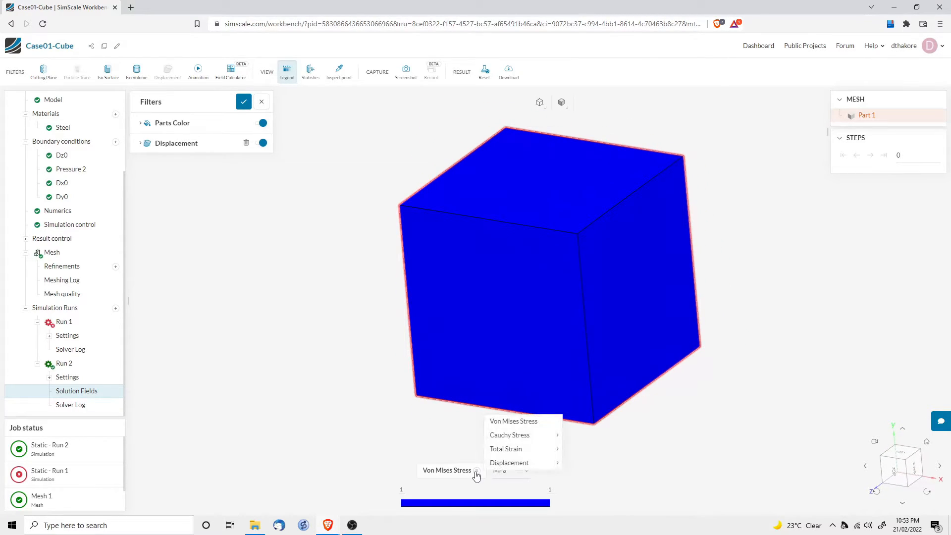
{"action": "mouse_move", "coordinate": [519, 466]}
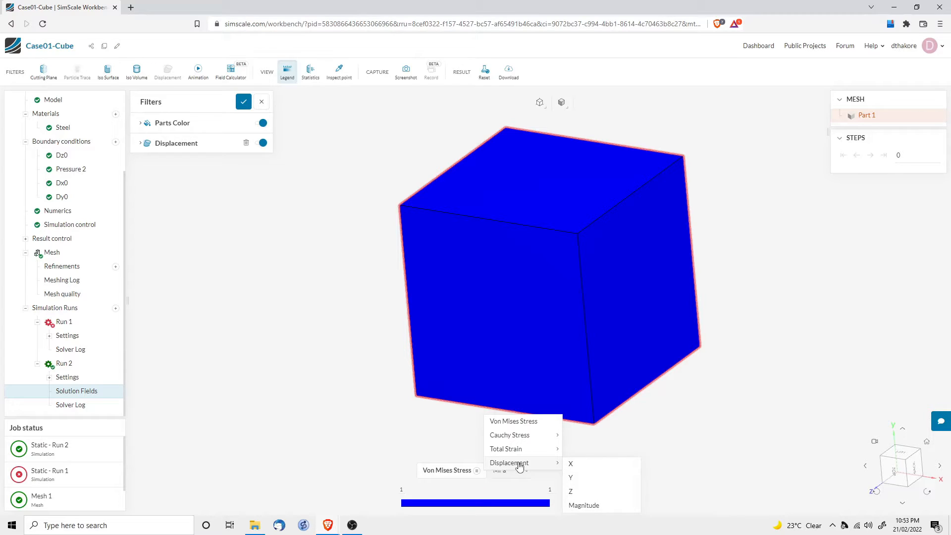
{"action": "left_click", "coordinate": [583, 505]}
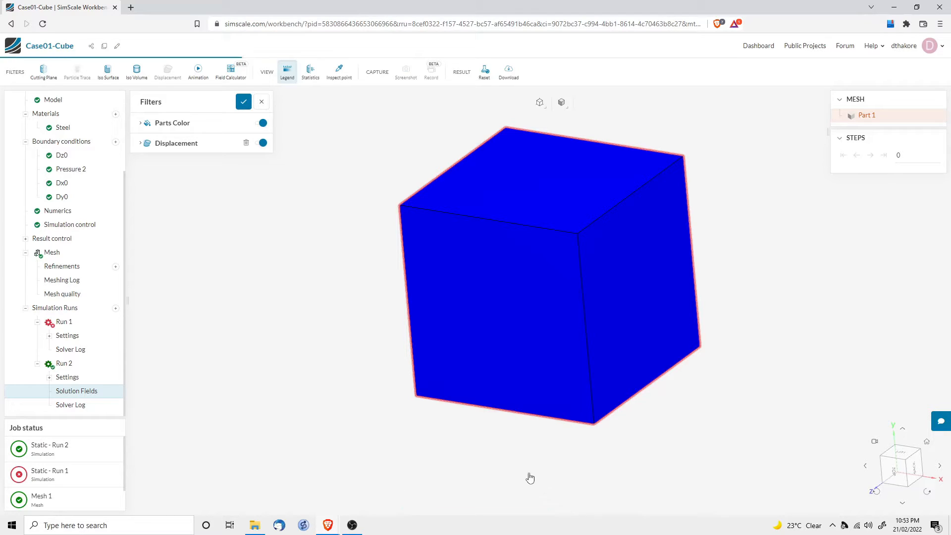
{"action": "left_click_drag", "start_coordinate": [415, 391], "coordinate": [417, 446]}
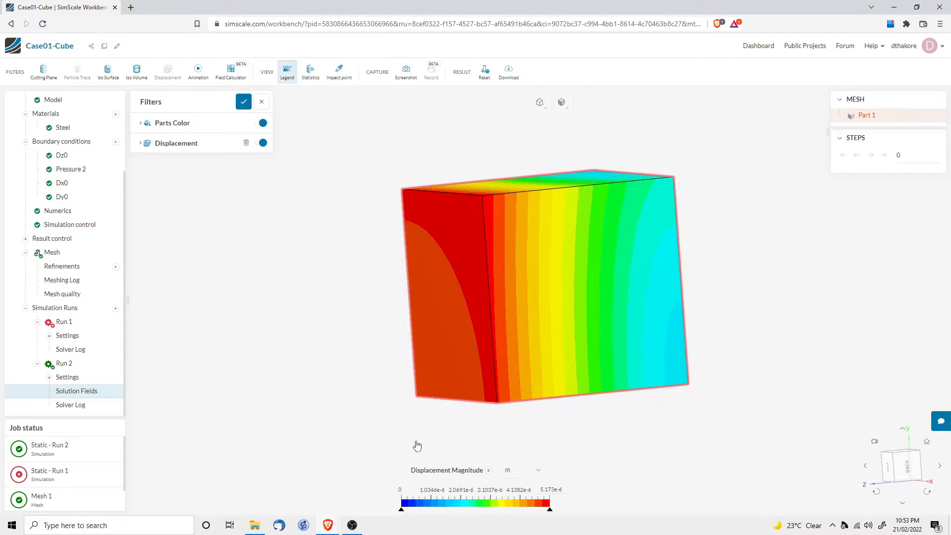
{"action": "left_click", "coordinate": [539, 472]}
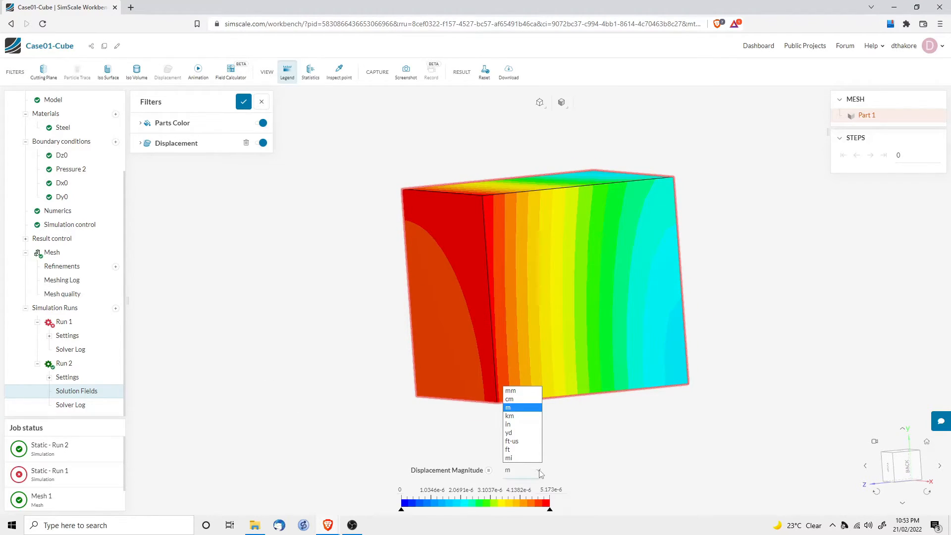
{"action": "left_click", "coordinate": [519, 397]}
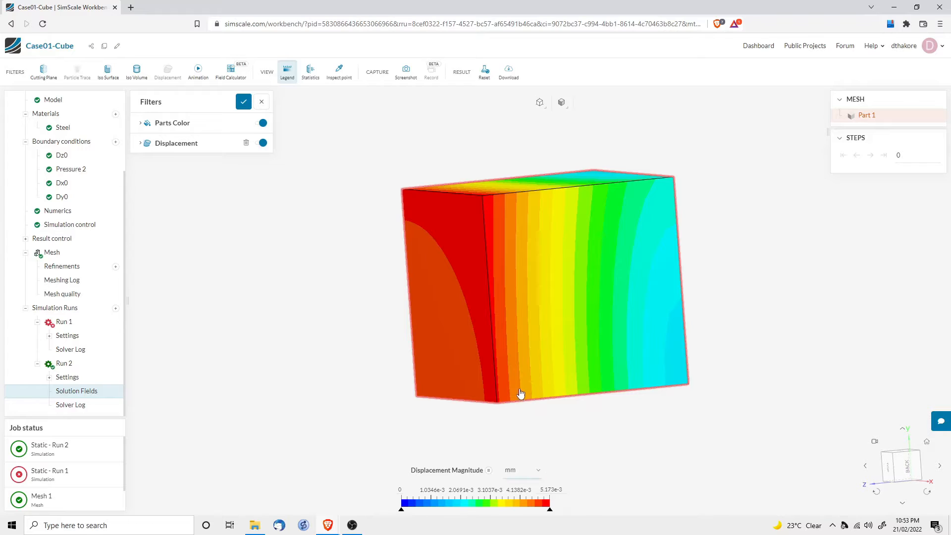
{"action": "left_click_drag", "start_coordinate": [590, 424], "coordinate": [711, 344]}
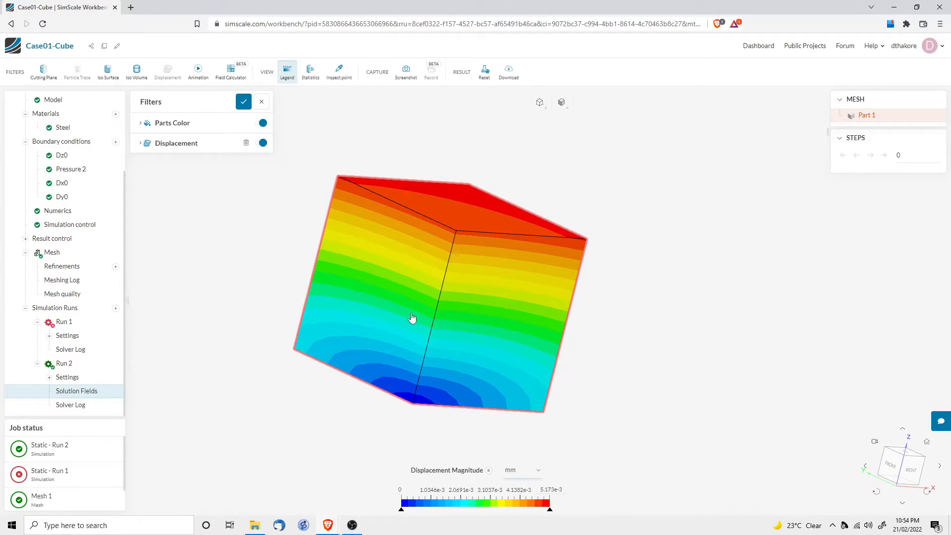
{"action": "left_click_drag", "start_coordinate": [459, 374], "coordinate": [467, 314]}
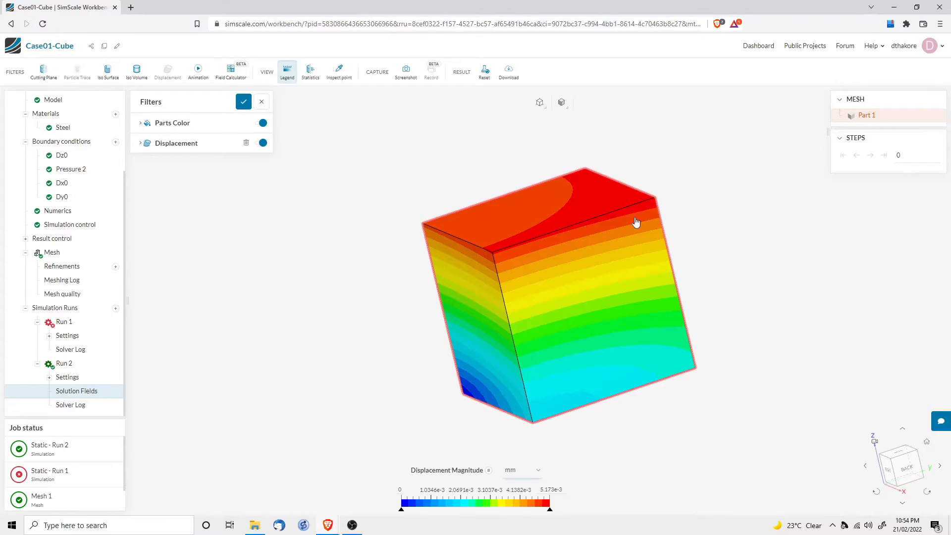
{"action": "left_click_drag", "start_coordinate": [493, 372], "coordinate": [609, 352]}
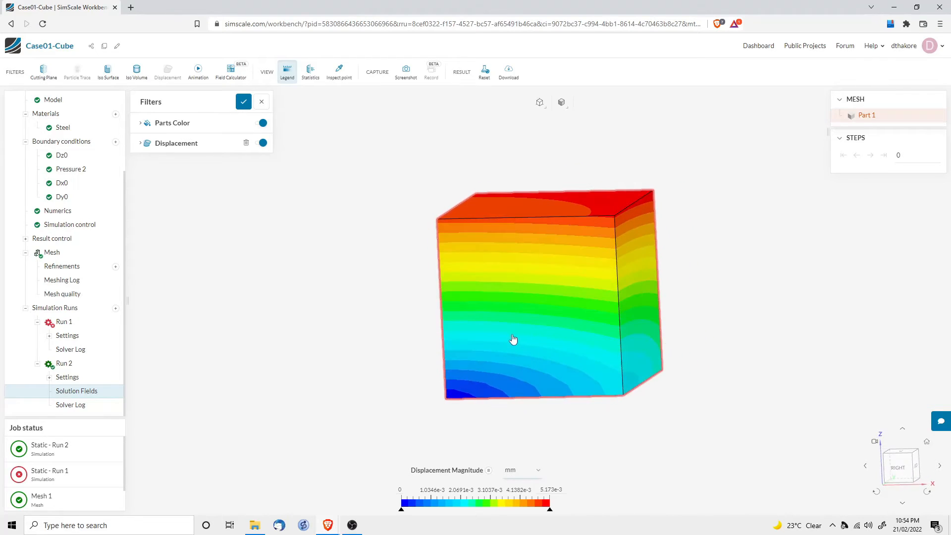
{"action": "left_click_drag", "start_coordinate": [513, 339], "coordinate": [614, 344]}
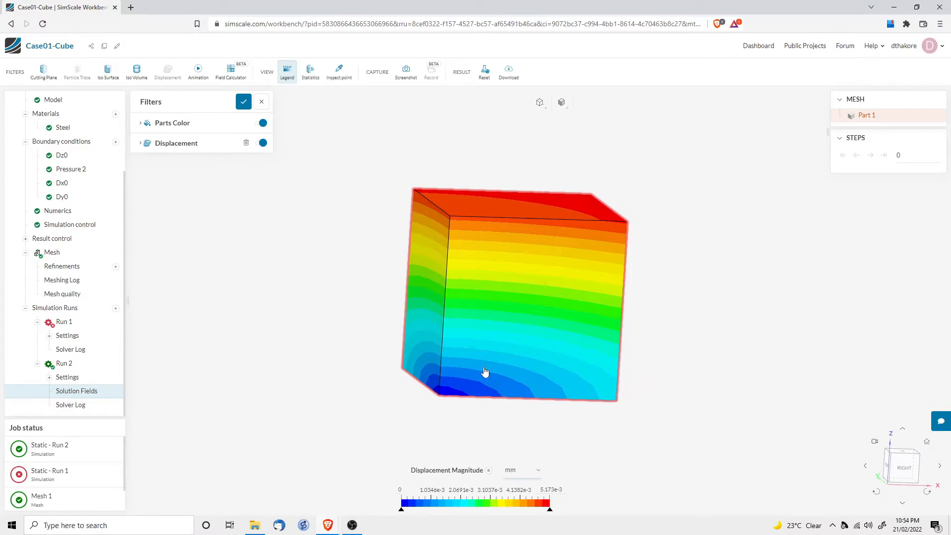
{"action": "left_click_drag", "start_coordinate": [529, 384], "coordinate": [465, 382]}
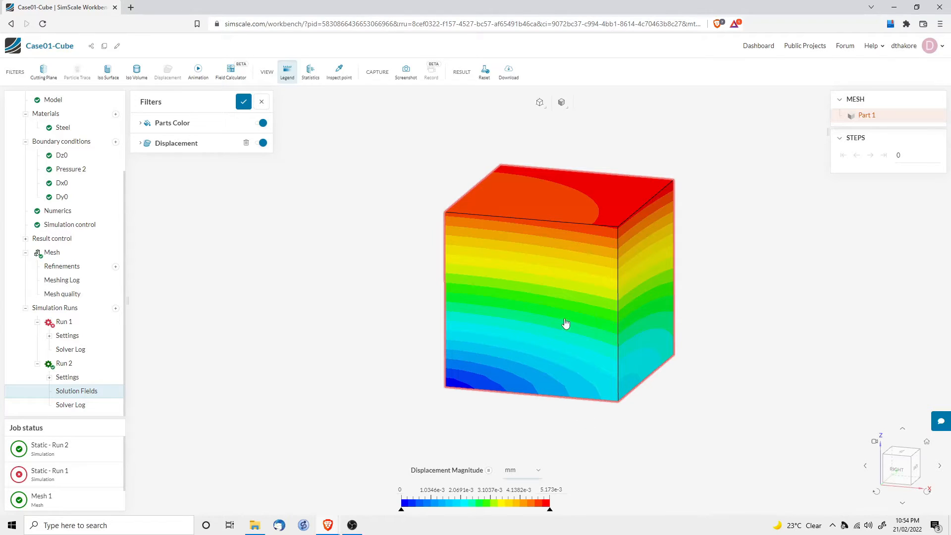
Step: Plot the Z component of displacement on the cube and examine its distribution over the side faces
{"action": "left_click", "coordinate": [489, 471]}
{"action": "mouse_move", "coordinate": [555, 461]}
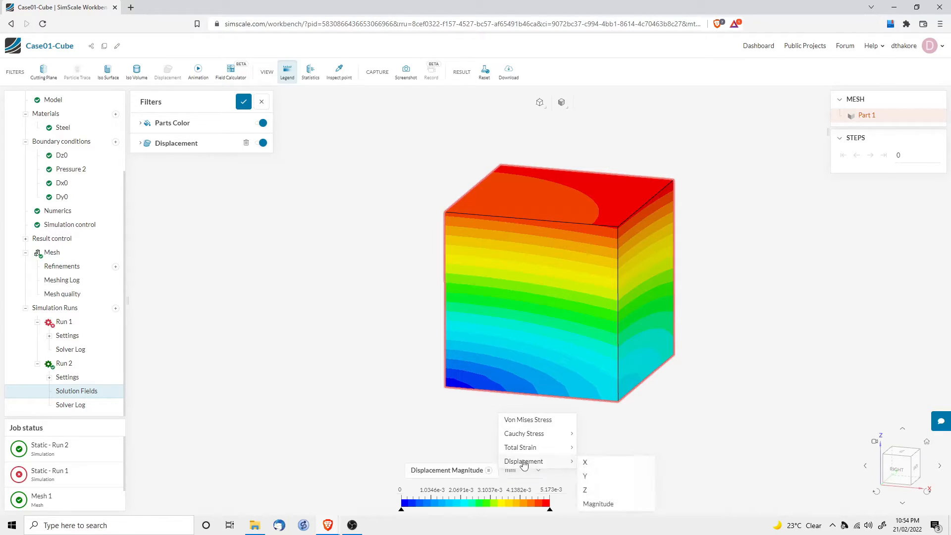
{"action": "left_click", "coordinate": [589, 492]}
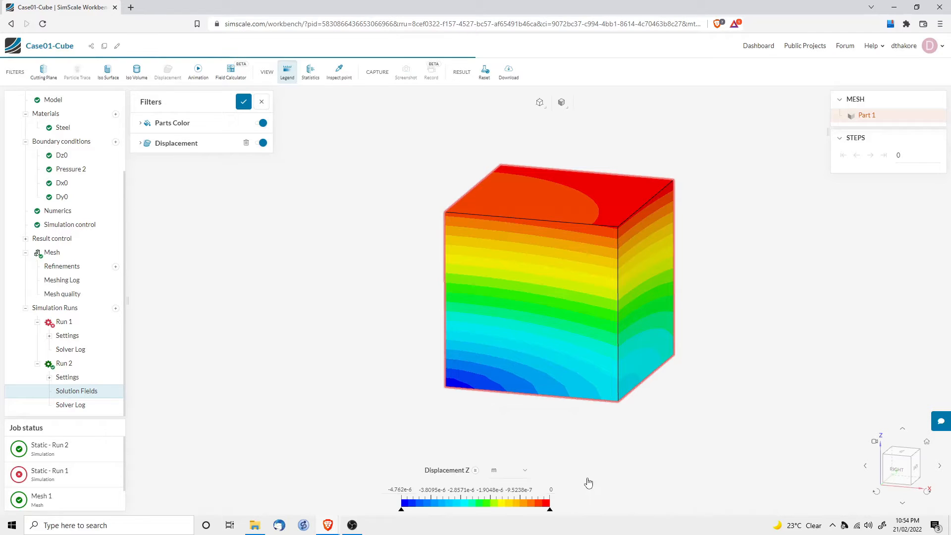
{"action": "right_click_drag", "start_coordinate": [575, 326], "coordinate": [532, 316]}
{"action": "left_click_drag", "start_coordinate": [540, 345], "coordinate": [474, 247]}
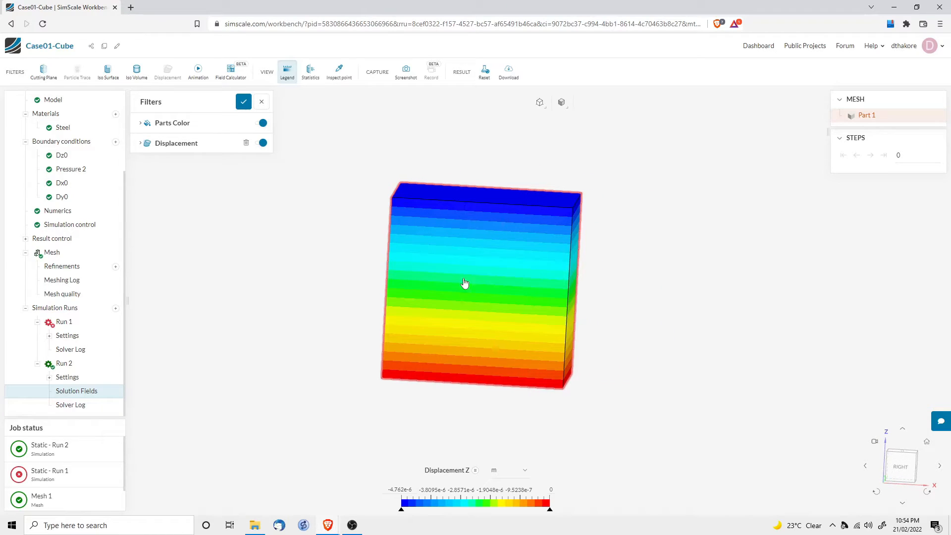
{"action": "left_click_drag", "start_coordinate": [552, 386], "coordinate": [444, 380]}
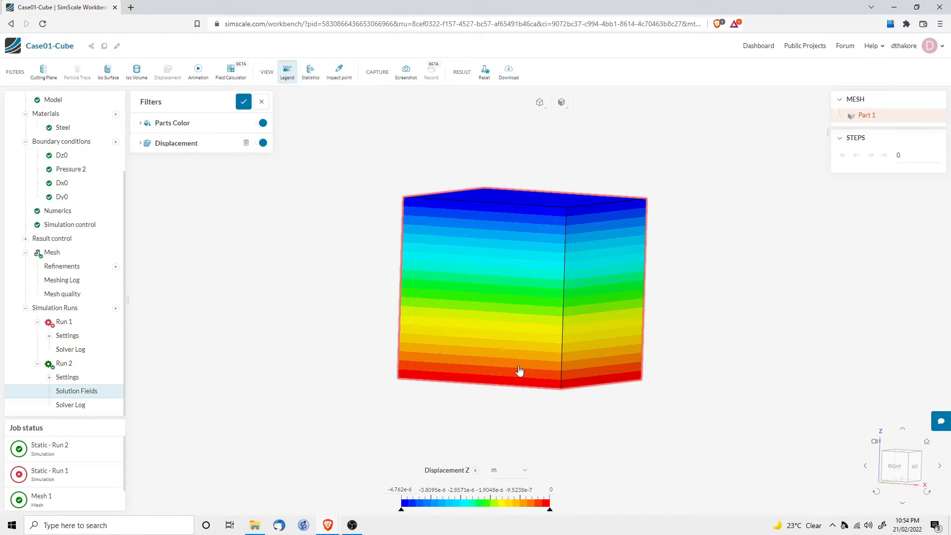
Step: Switch Run 2's results plot back to Von Mises stress and inspect the cube's top and side faces
{"action": "left_click_drag", "start_coordinate": [520, 373], "coordinate": [475, 386]}
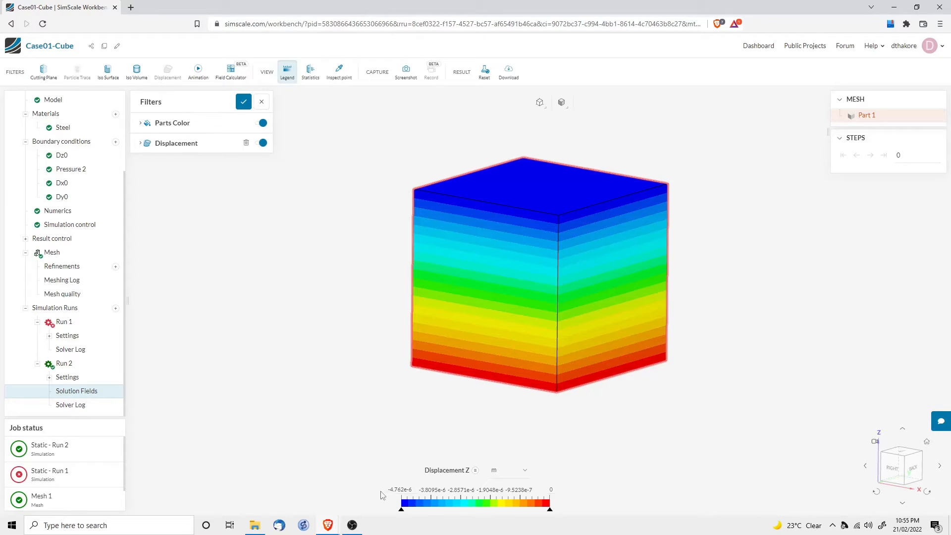
{"action": "left_click", "coordinate": [476, 471]}
{"action": "left_click", "coordinate": [512, 422]}
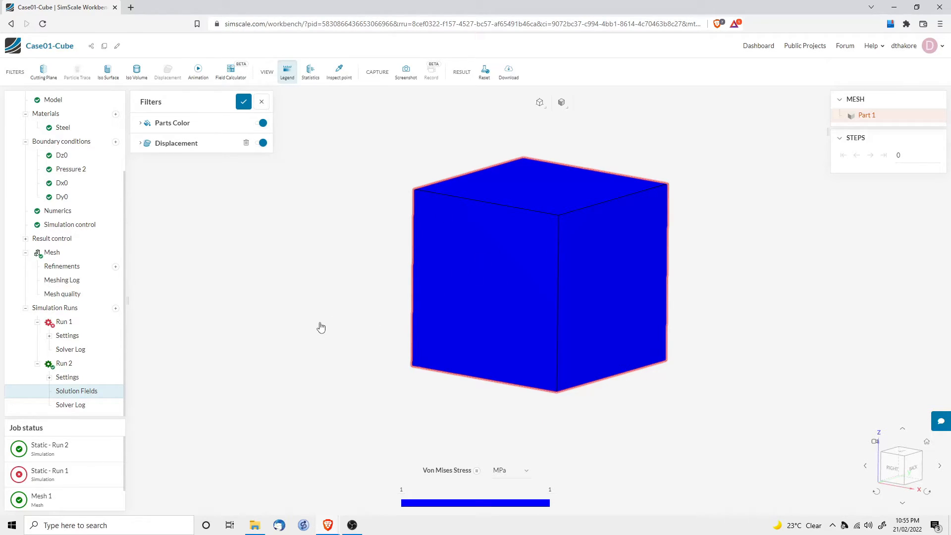
{"action": "left_click_drag", "start_coordinate": [488, 349], "coordinate": [340, 261]}
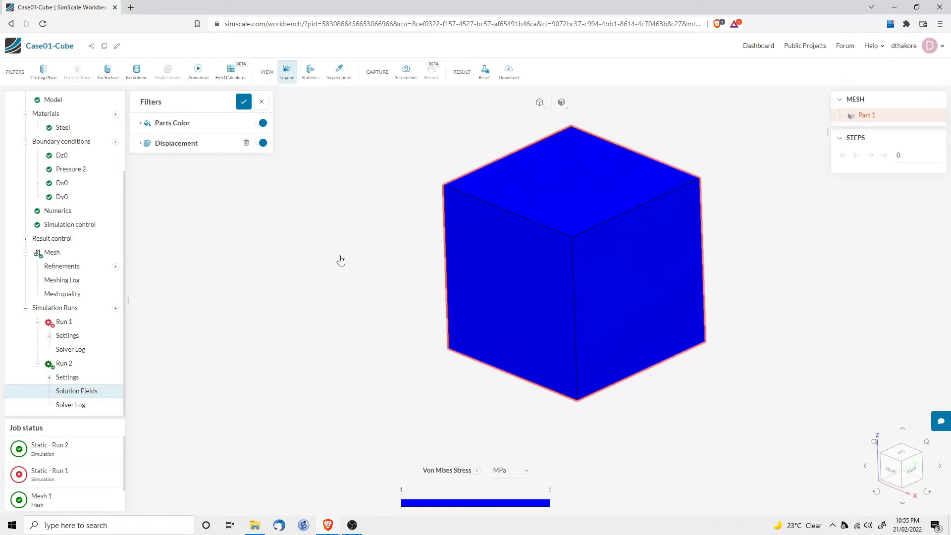
{"action": "left_click", "coordinate": [243, 103]}
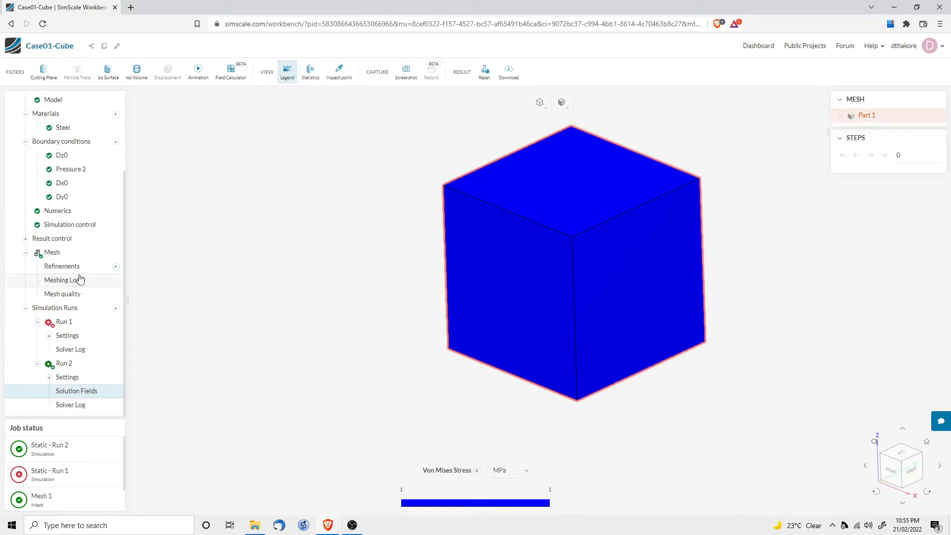
Step: Delete the three single-direction displacement boundary conditions Dz0, Dx0 and Dy0, keeping only the pressure load
{"action": "mouse_move", "coordinate": [70, 156]}
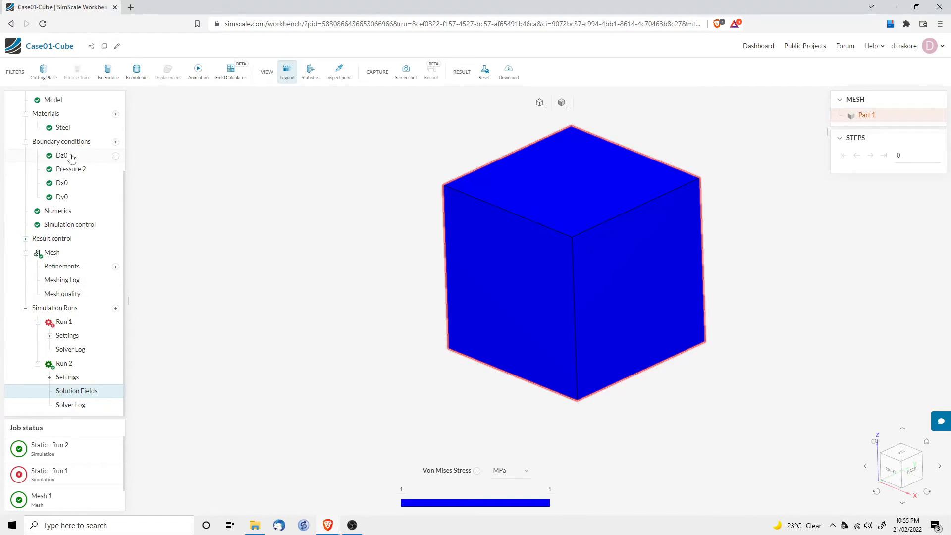
{"action": "left_click", "coordinate": [115, 156]}
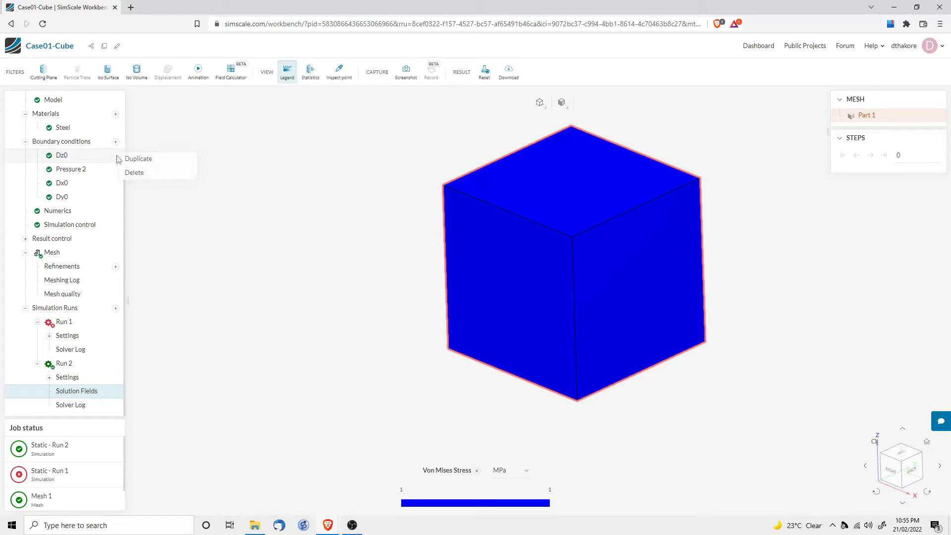
{"action": "left_click", "coordinate": [134, 174]}
{"action": "left_click", "coordinate": [115, 184]}
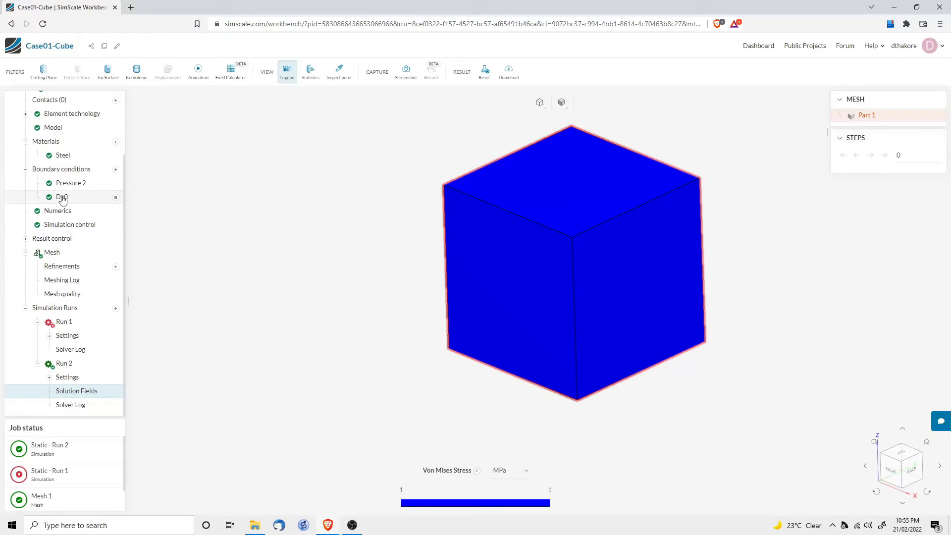
{"action": "left_click", "coordinate": [116, 198]}
{"action": "left_click", "coordinate": [142, 215]}
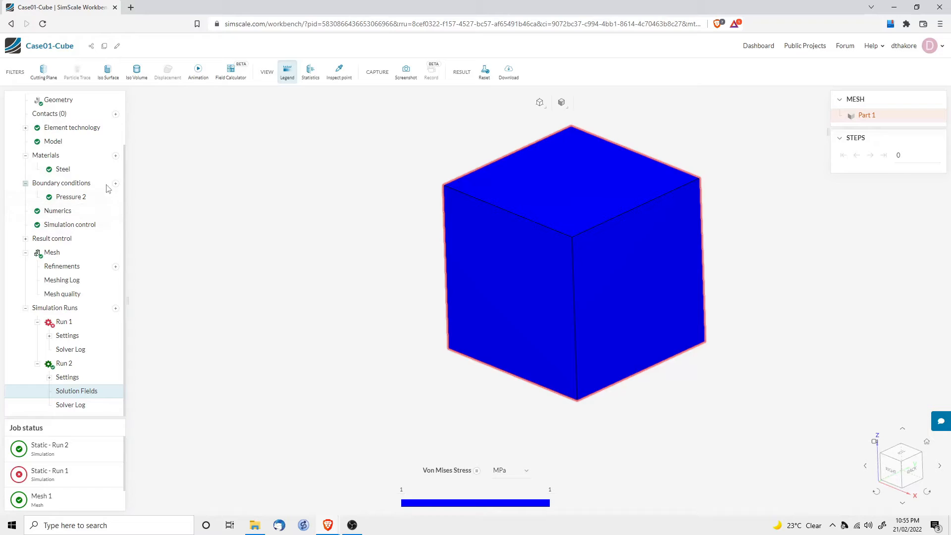
Step: Add a fixed value boundary condition with 0 m displacement in x, y and z to the cube's bottom face
{"action": "left_click", "coordinate": [116, 184]}
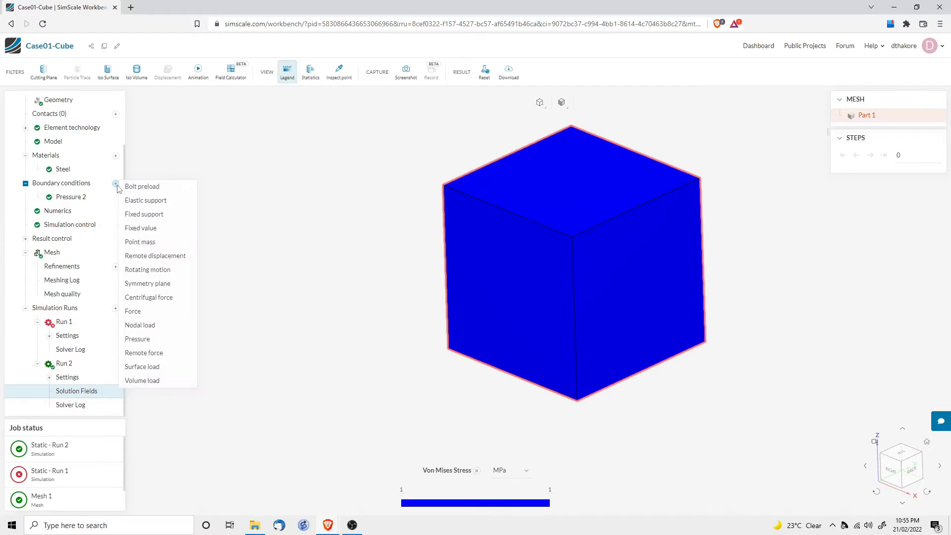
{"action": "left_click", "coordinate": [139, 227]}
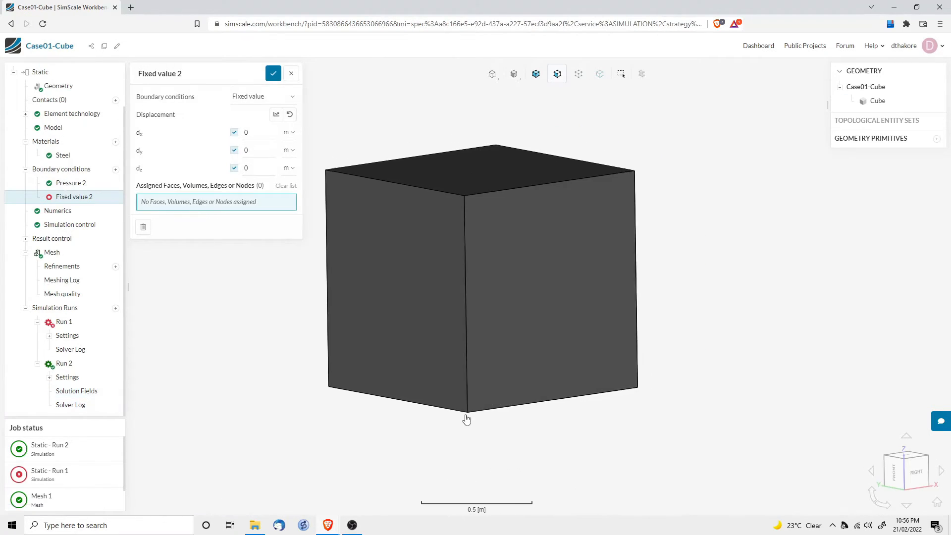
{"action": "left_click_drag", "start_coordinate": [451, 455], "coordinate": [456, 365]}
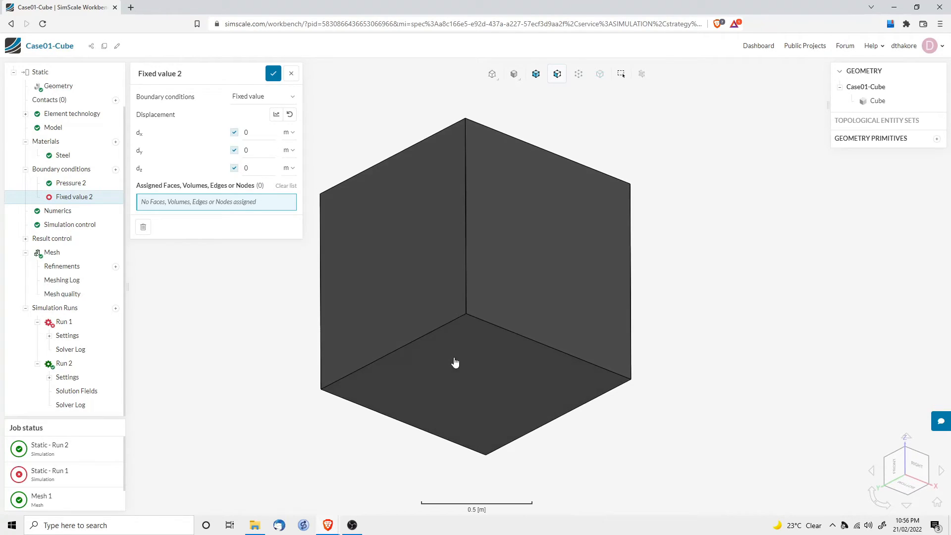
{"action": "left_click", "coordinate": [472, 393]}
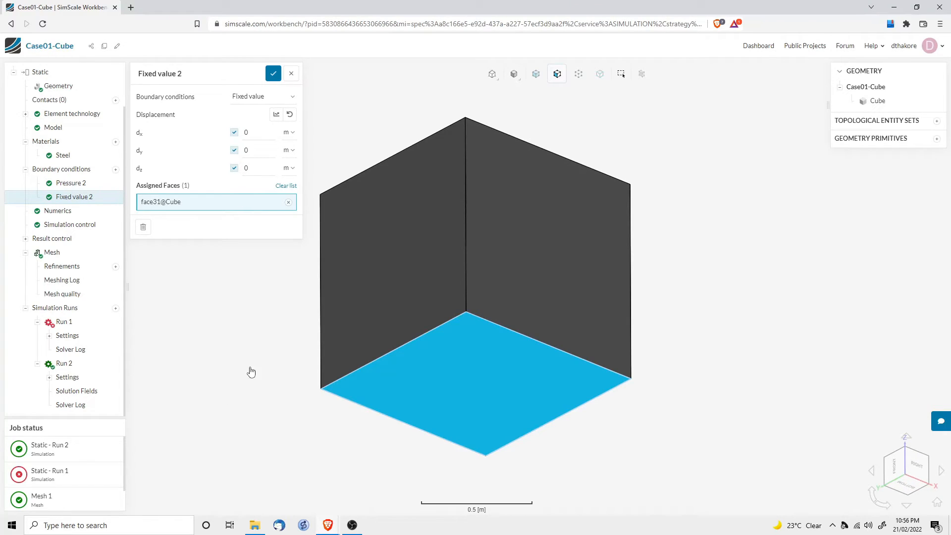
{"action": "mouse_move", "coordinate": [250, 374]}
{"action": "left_mouse_down"}
{"action": "mouse_move", "coordinate": [282, 403]}
{"action": "mouse_move", "coordinate": [278, 463]}
{"action": "mouse_move", "coordinate": [248, 387]}
{"action": "left_mouse_up"}
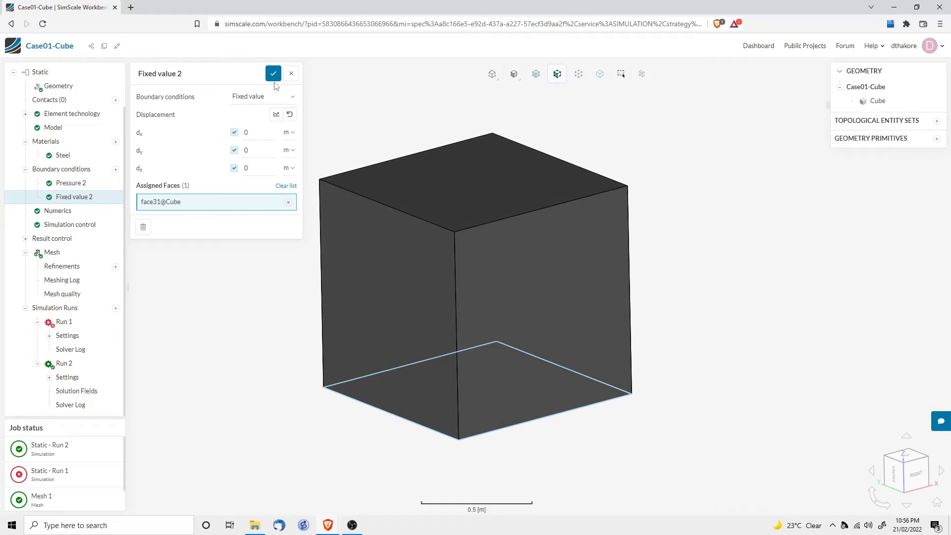
Step: Rename the new fixed value boundary condition as Fixed and save it
{"action": "left_click", "coordinate": [197, 75]}
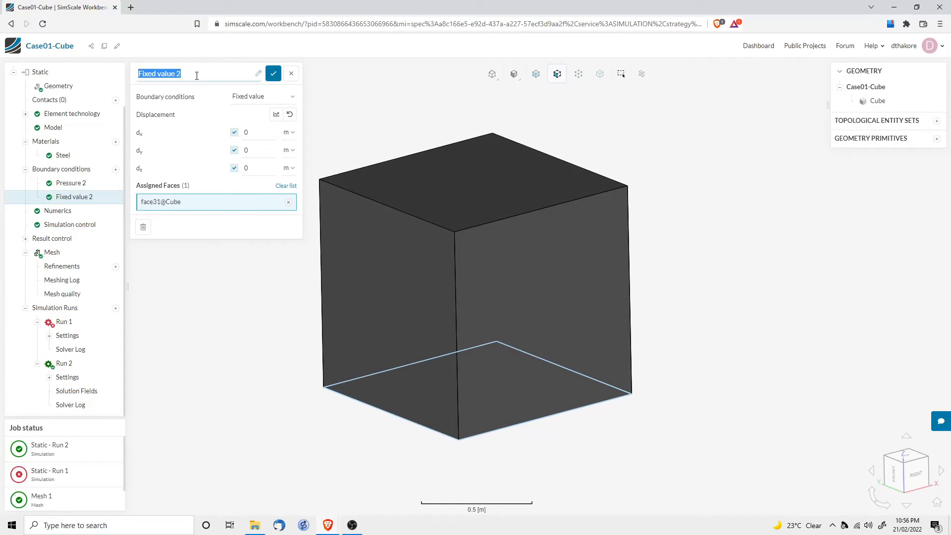
{"action": "type", "text": "Fiox"}
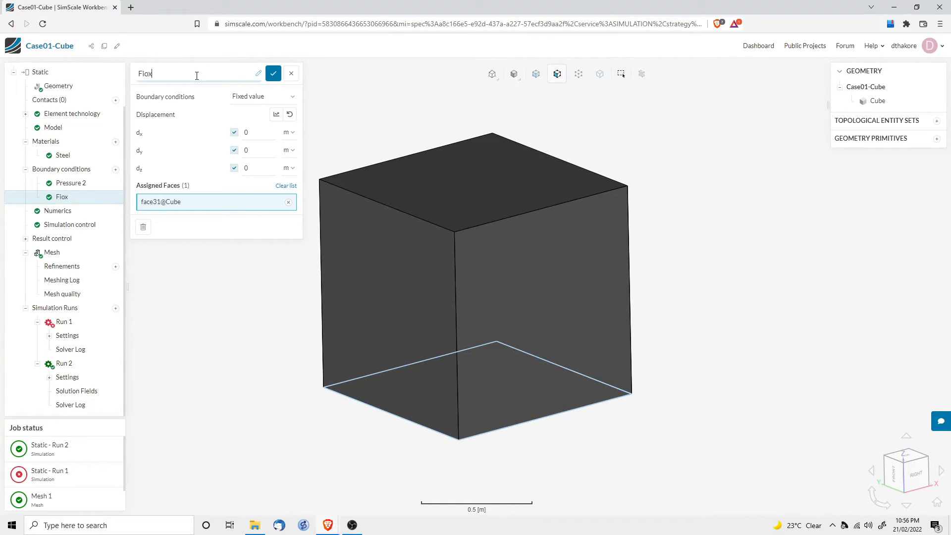
{"action": "key", "text": "BackSpace"}
{"action": "key", "text": "BackSpace"}
{"action": "type", "text": "x"}
{"action": "left_click", "coordinate": [273, 73]}
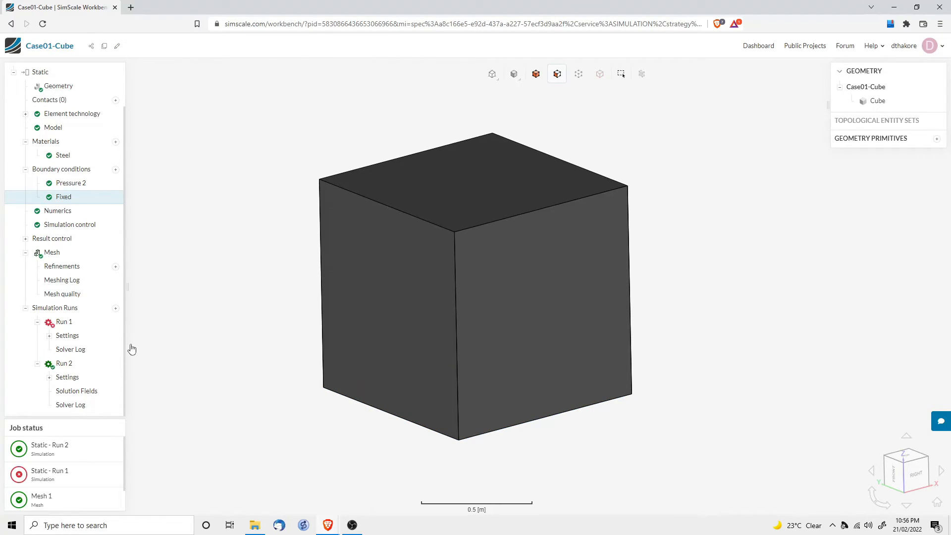
Step: Start a new simulation run named Run 3 and open its finished results for post-processing
{"action": "left_click", "coordinate": [115, 308]}
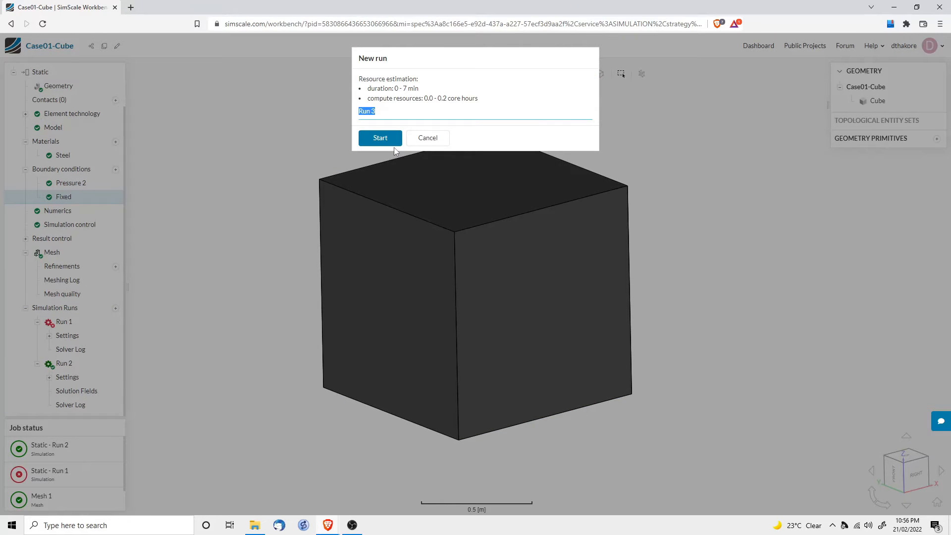
{"action": "left_click", "coordinate": [389, 142]}
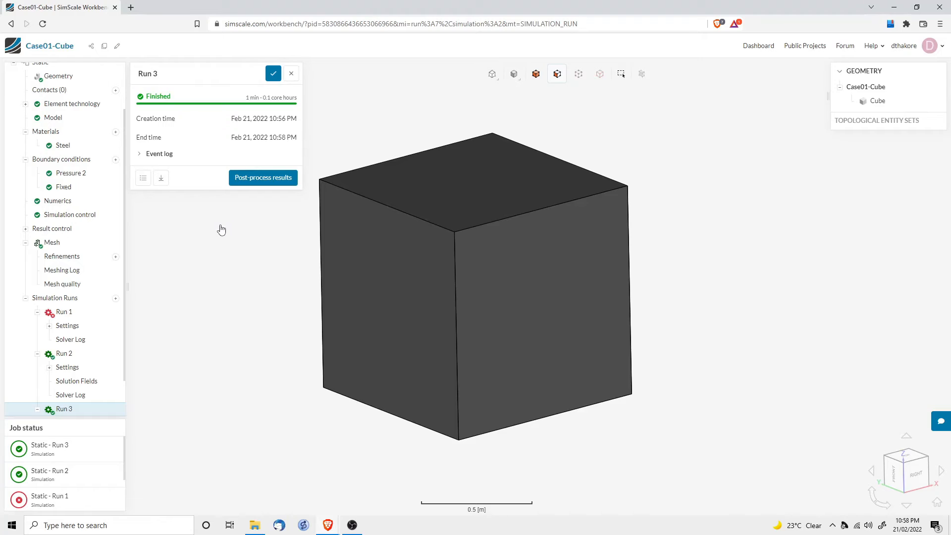
{"action": "left_click", "coordinate": [253, 178]}
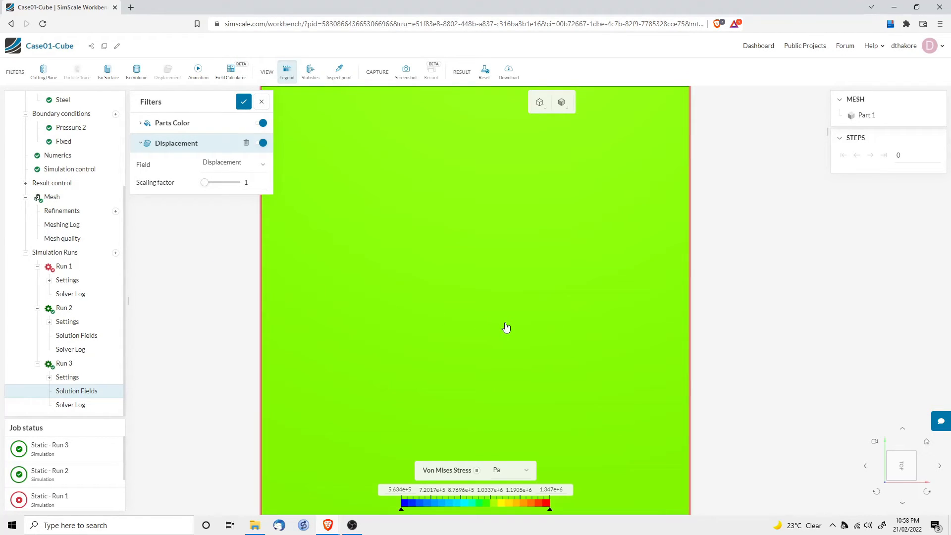
Step: Show Run 3's Von Mises stress in MPa and inspect its distribution on the cube's bottom, side and top faces
{"action": "scroll", "coordinate": [506, 327], "scroll_direction": "down", "scroll_amount": 5}
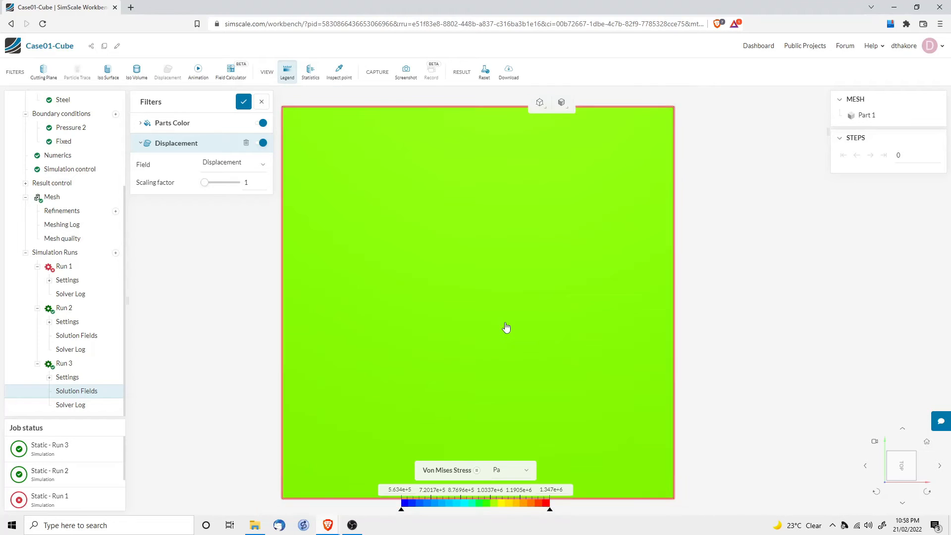
{"action": "left_click_drag", "start_coordinate": [535, 321], "coordinate": [510, 213]}
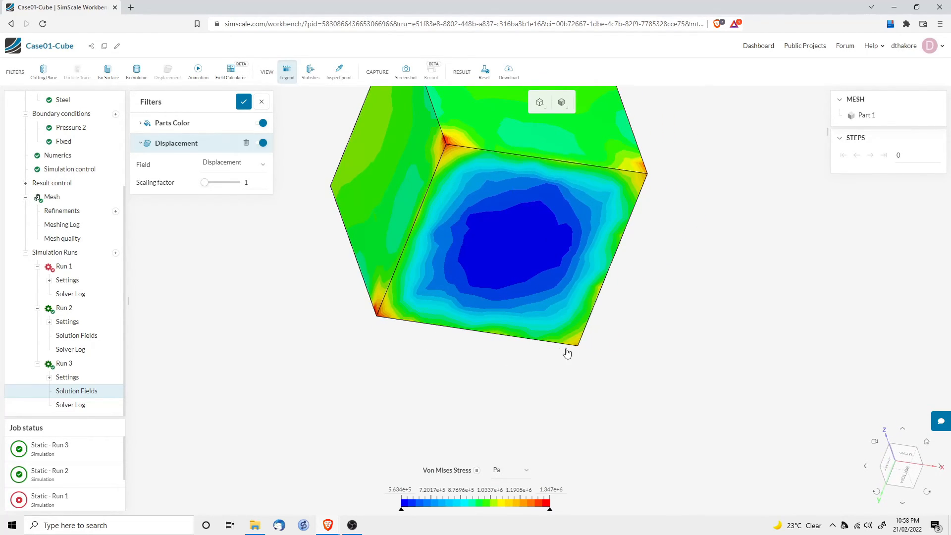
{"action": "left_click_drag", "start_coordinate": [517, 230], "coordinate": [510, 266]}
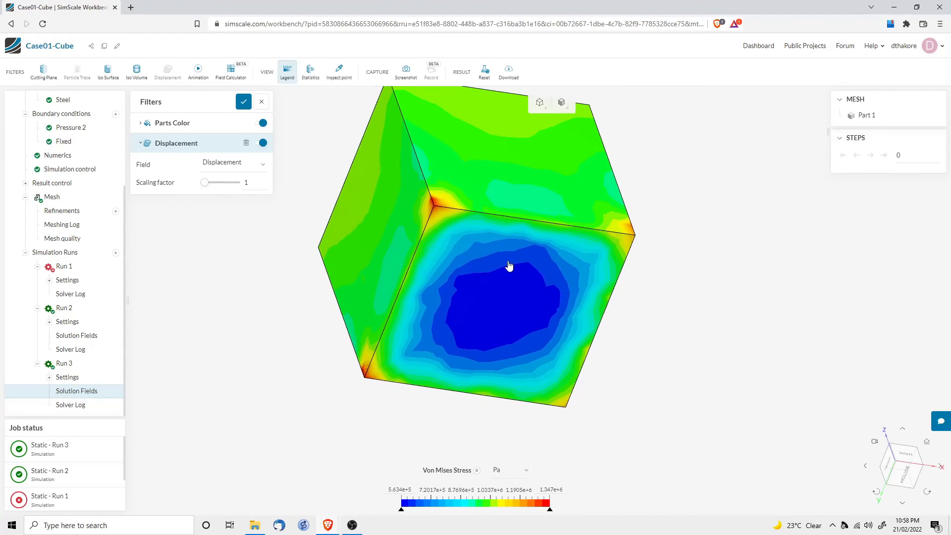
{"action": "left_click", "coordinate": [525, 469]}
{"action": "left_click", "coordinate": [500, 408]}
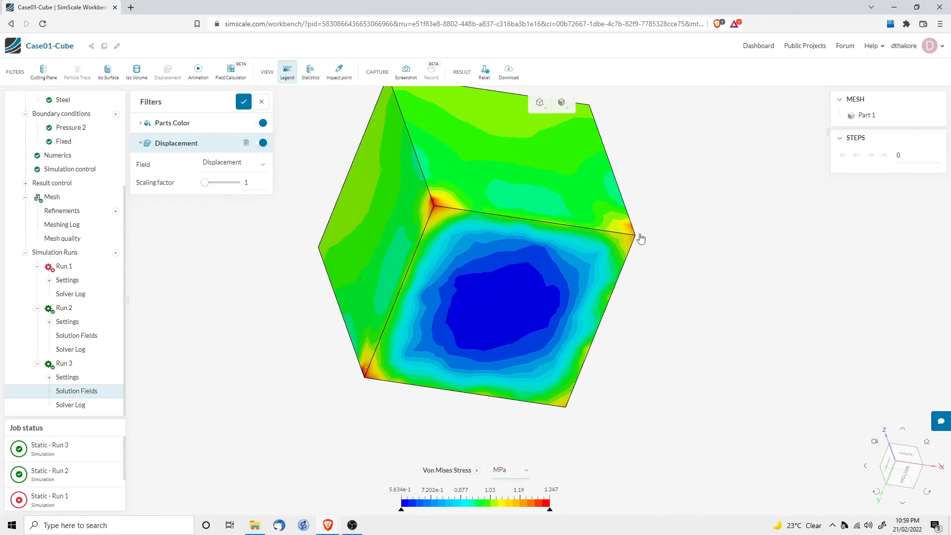
{"action": "left_click_drag", "start_coordinate": [502, 284], "coordinate": [482, 277]}
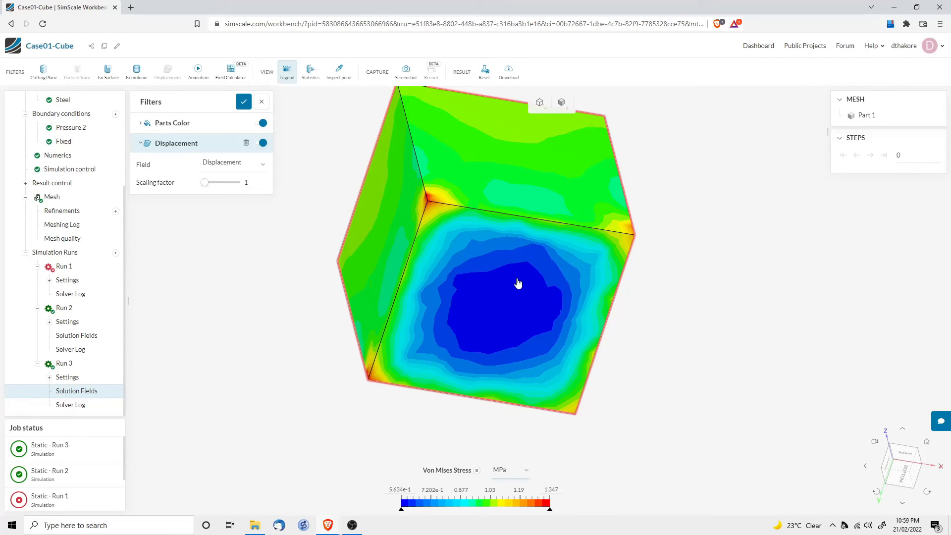
{"action": "left_click_drag", "start_coordinate": [515, 282], "coordinate": [503, 263]}
{"action": "right_click_drag", "start_coordinate": [504, 263], "coordinate": [509, 254]}
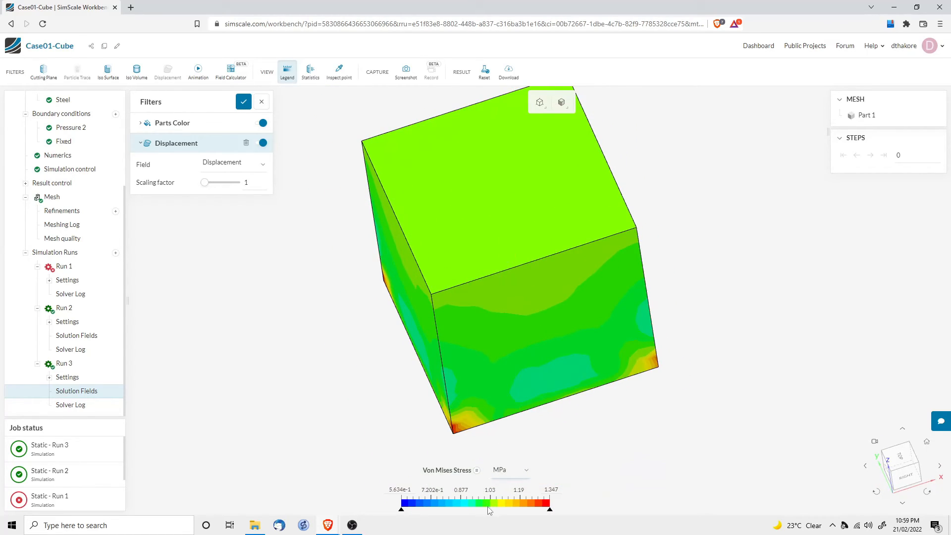
{"action": "left_click_drag", "start_coordinate": [492, 347], "coordinate": [458, 330]}
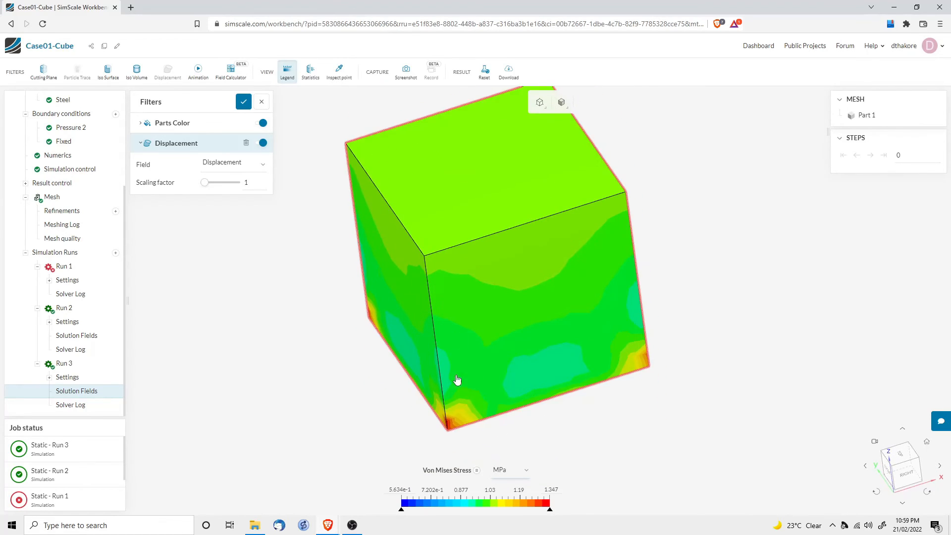
Step: Plot Run 3's displacement magnitude in mm and examine its distribution over the cube's side faces
{"action": "left_click", "coordinate": [477, 470]}
{"action": "mouse_move", "coordinate": [517, 464]}
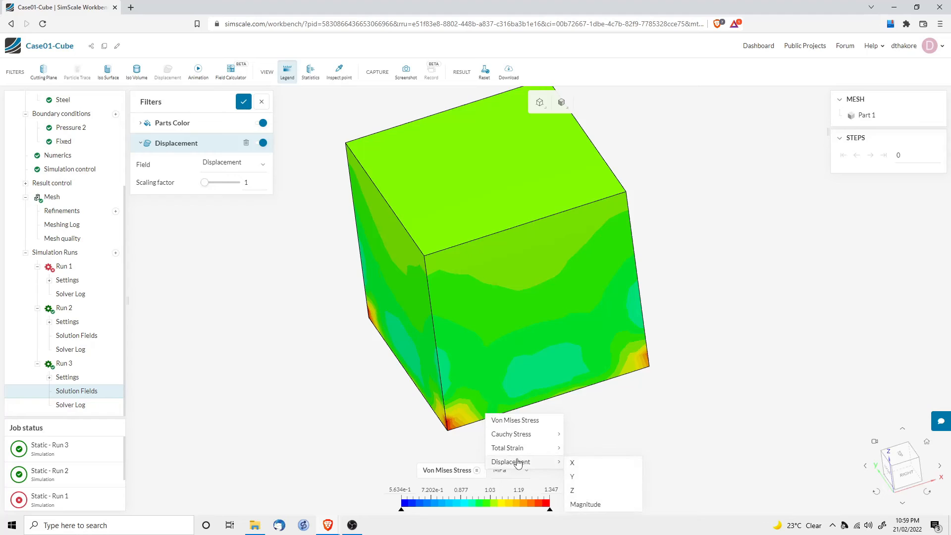
{"action": "left_click", "coordinate": [583, 504]}
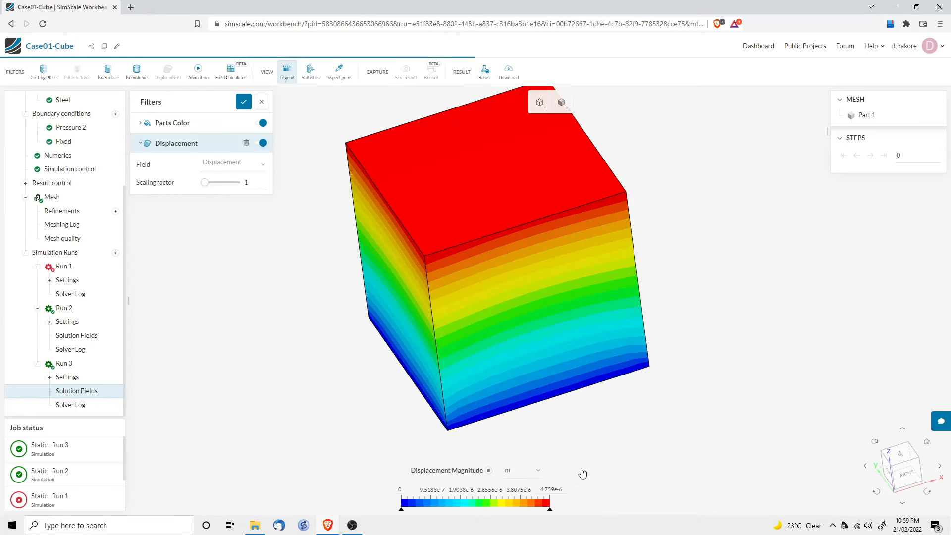
{"action": "left_click_drag", "start_coordinate": [529, 375], "coordinate": [573, 295]}
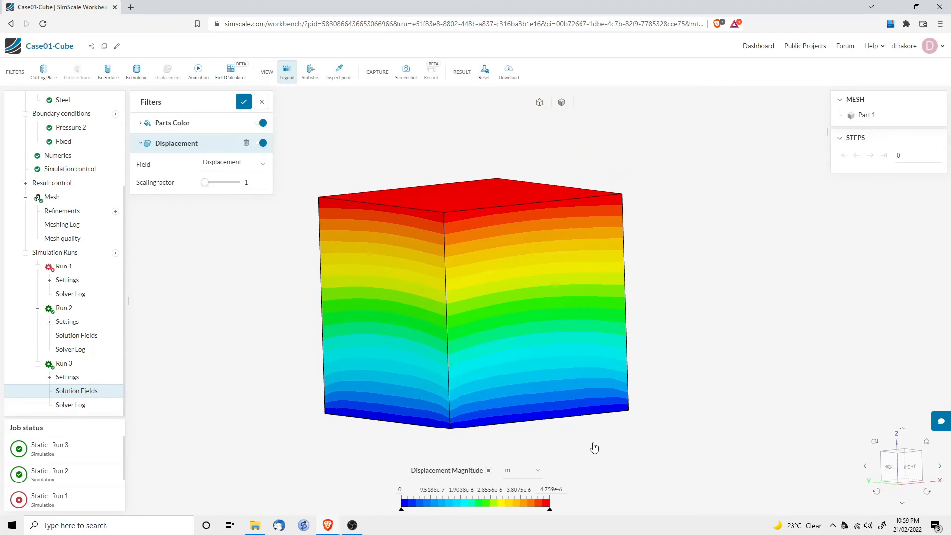
{"action": "left_click", "coordinate": [538, 470]}
{"action": "left_click", "coordinate": [521, 391]}
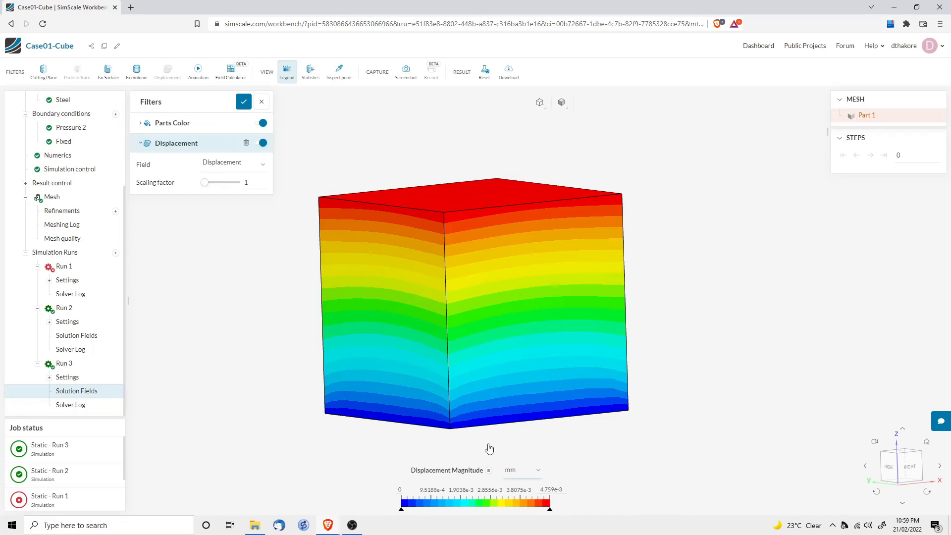
Step: Plot the Z component of Run 3's displacement on the cube
{"action": "left_click", "coordinate": [488, 471]}
{"action": "mouse_move", "coordinate": [520, 460]}
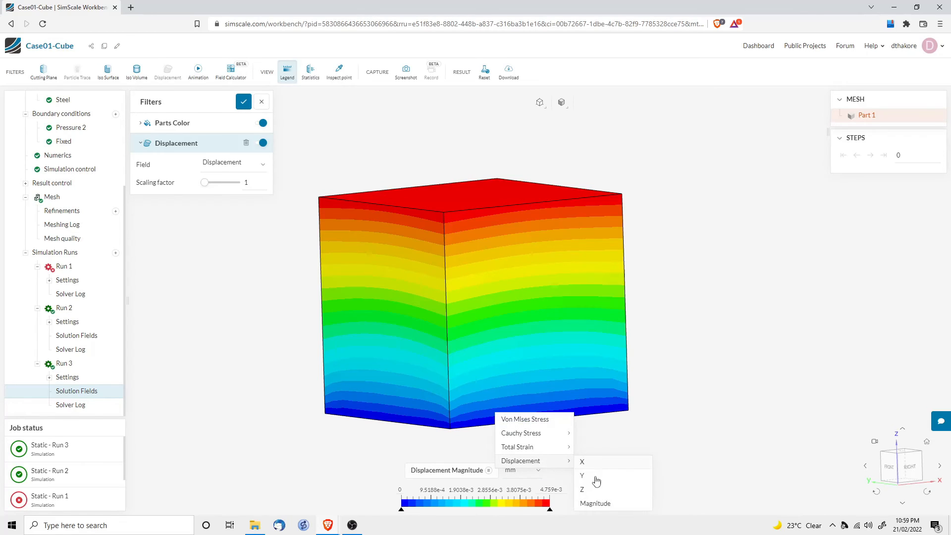
{"action": "left_click", "coordinate": [592, 491]}
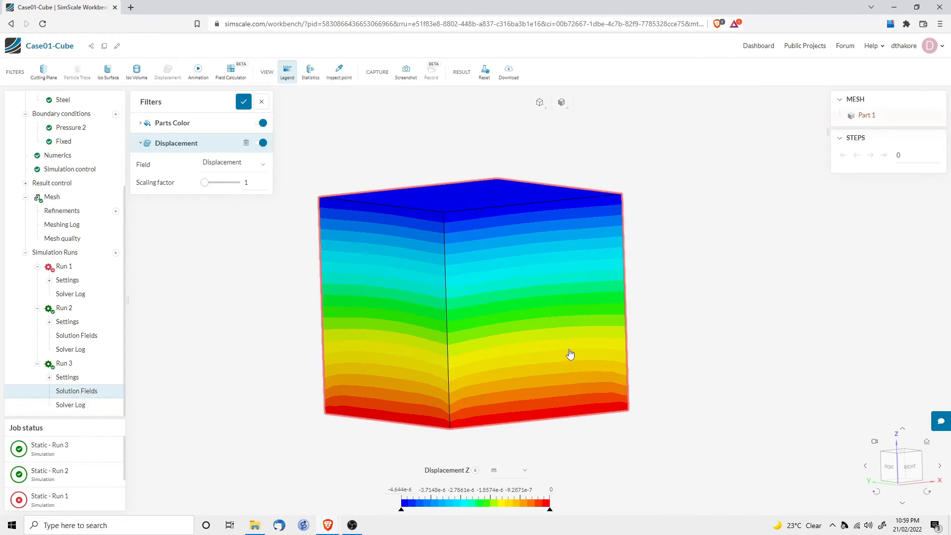